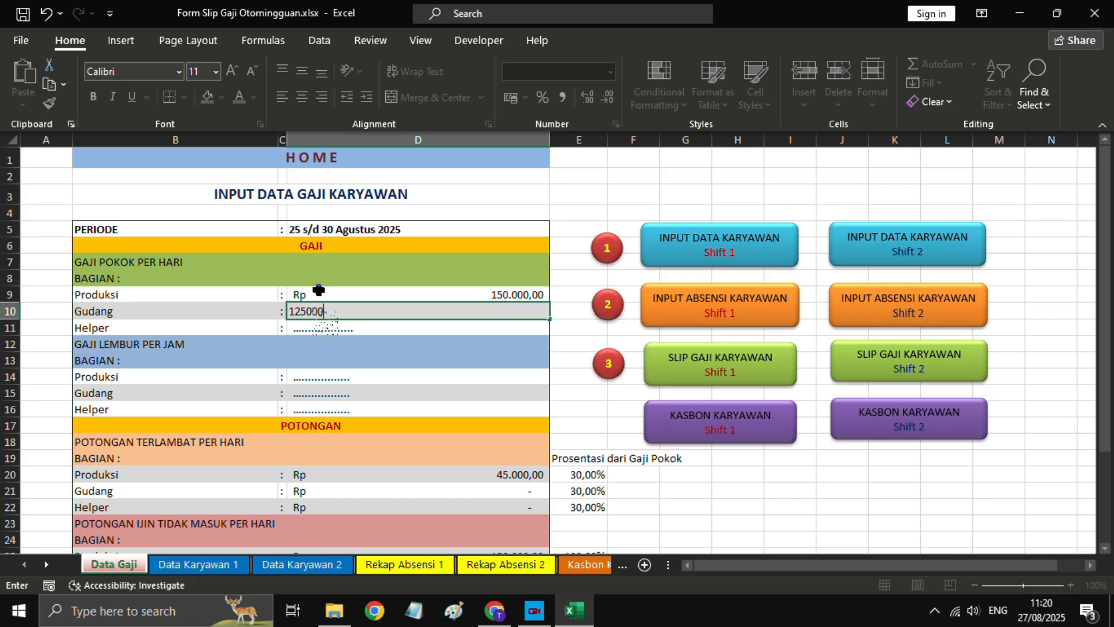
- Enter 100000 as Helper's daily base pay, and hourly overtime rates of 40000 for Produksi, 35000 for Gudang and 25000 for Helper
text(100000)
key(Return)
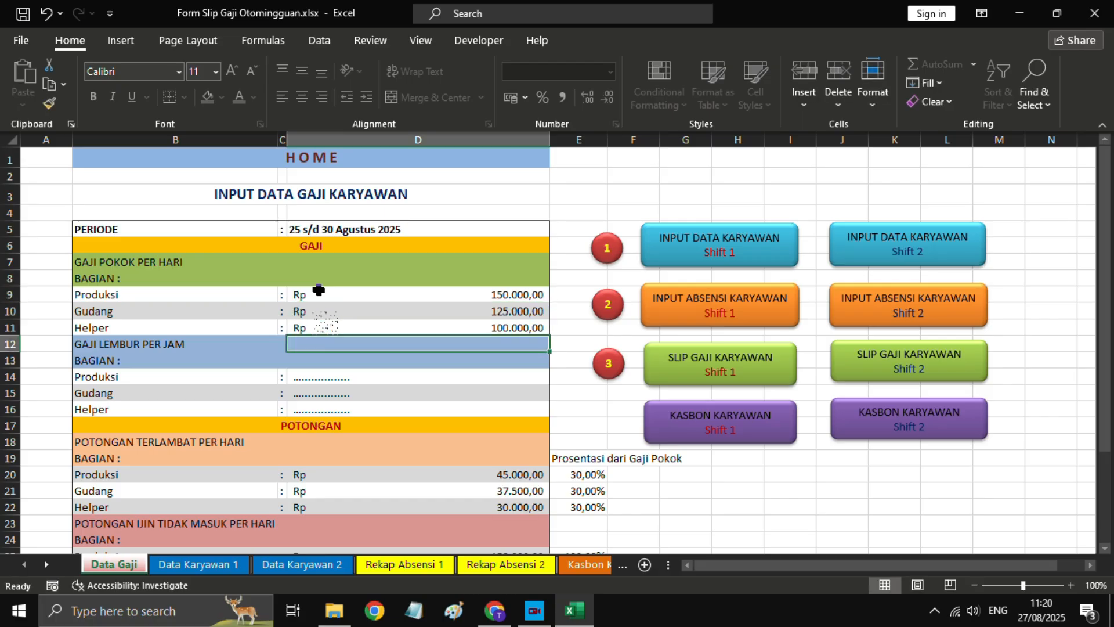
click(335, 378)
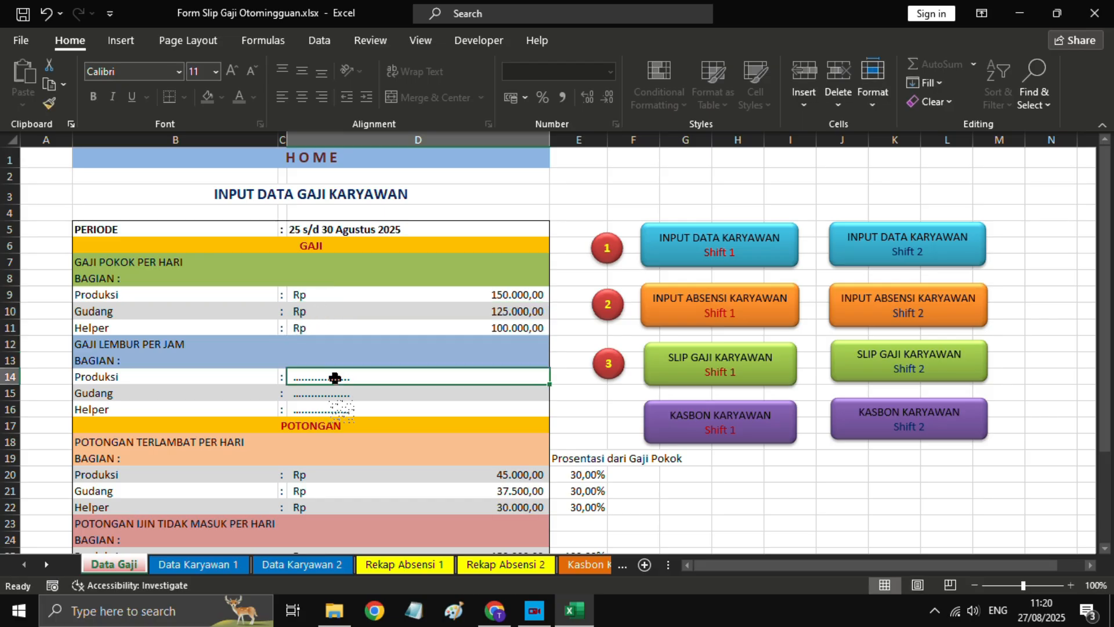
text(400000,00)
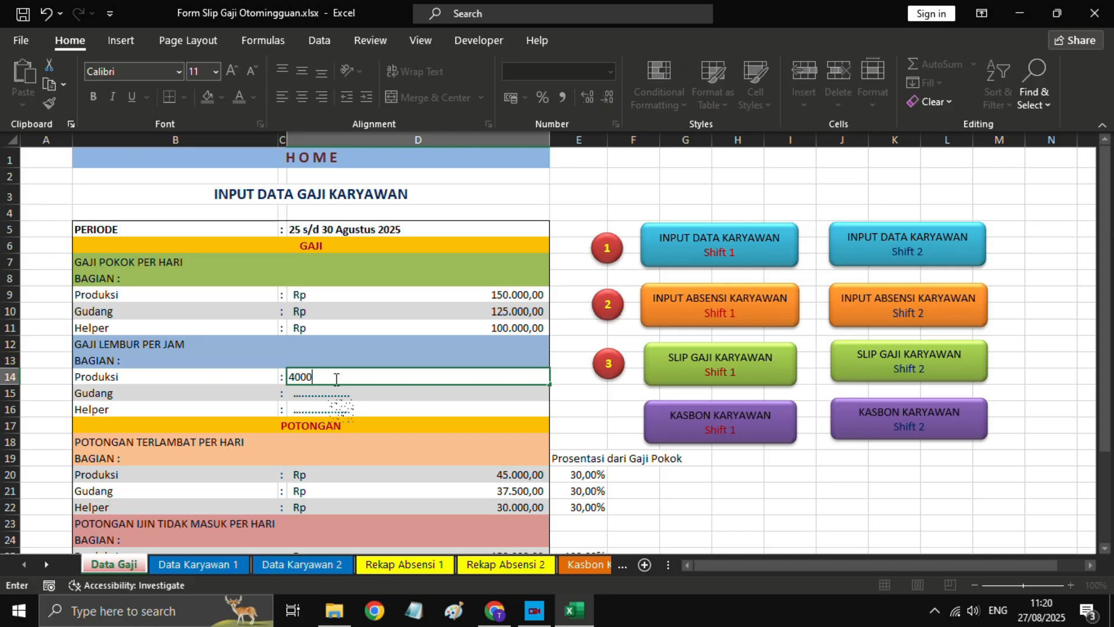
key(Return)
text(35.000)
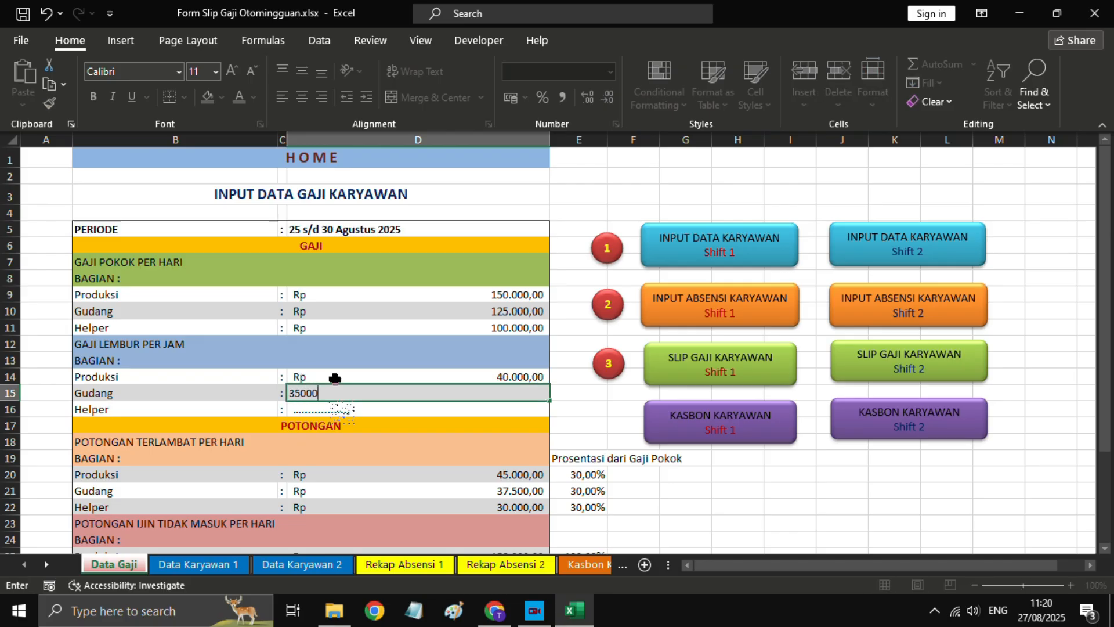
key(Return)
text(25000)
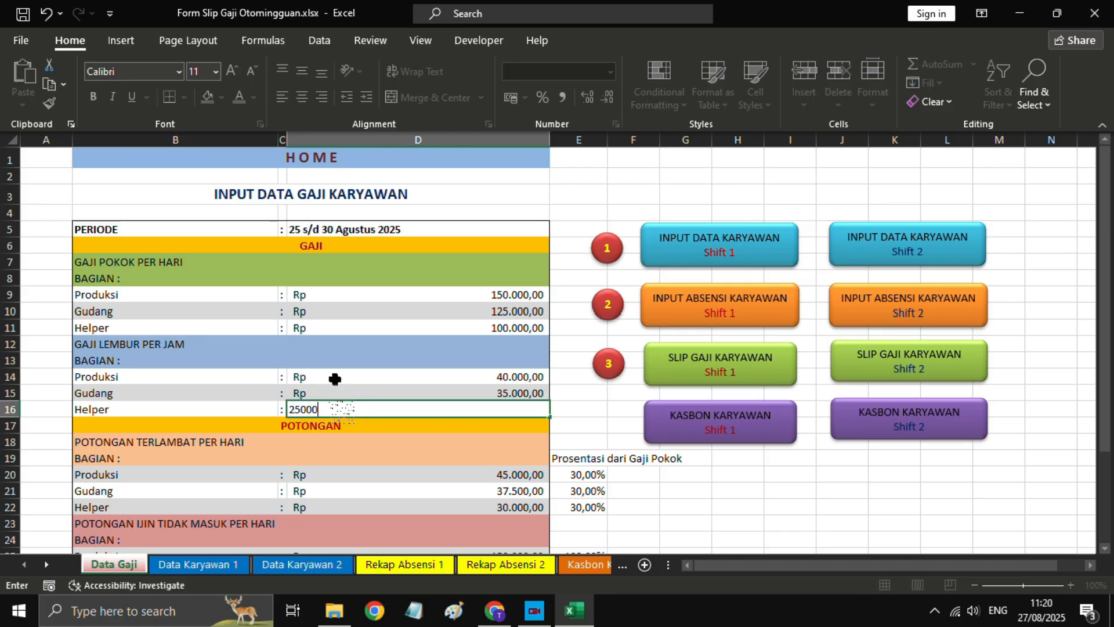
key(Return)
- Add "Tabungan rekreasi" as the other deduction type in row 30, with an amount of 50000
scroll(357, 394, down, 2)
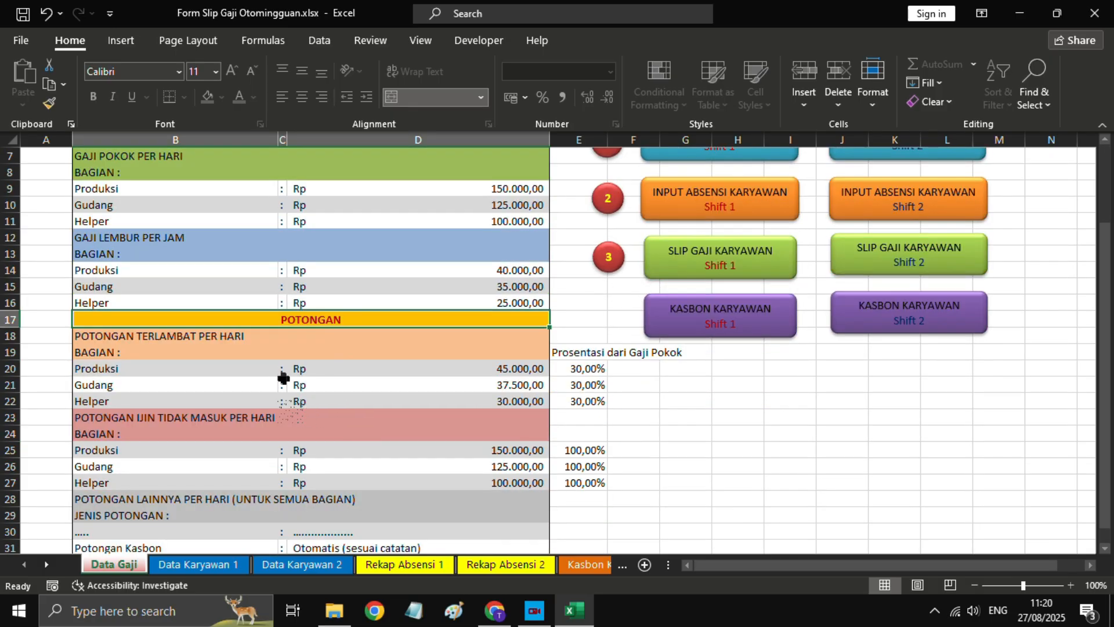
click(152, 335)
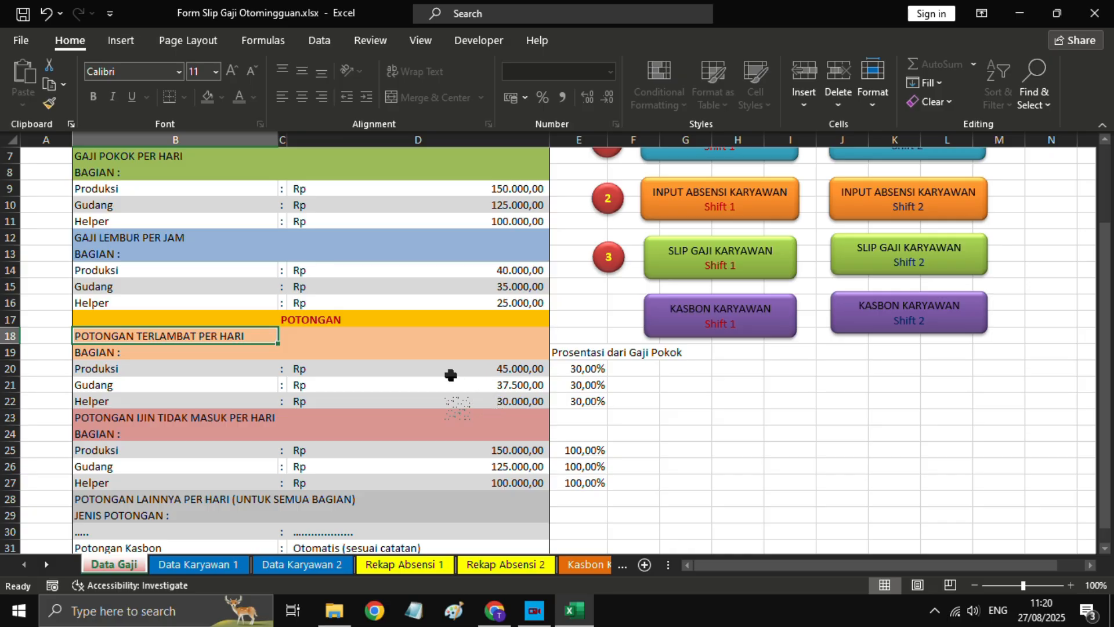
click(202, 417)
scroll(201, 417, down, 1)
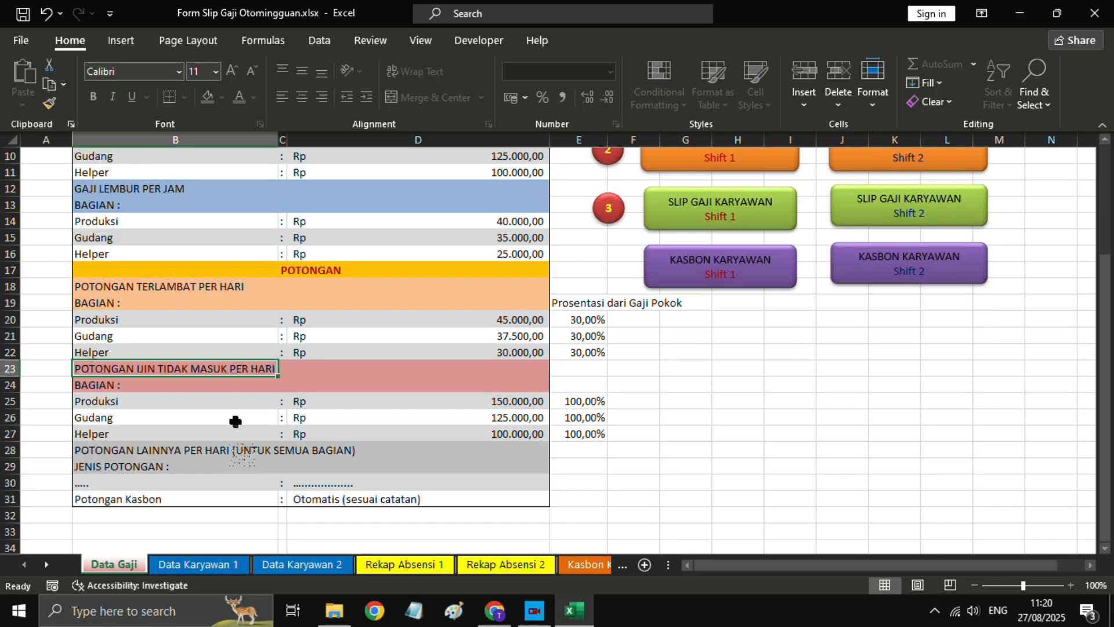
click(207, 450)
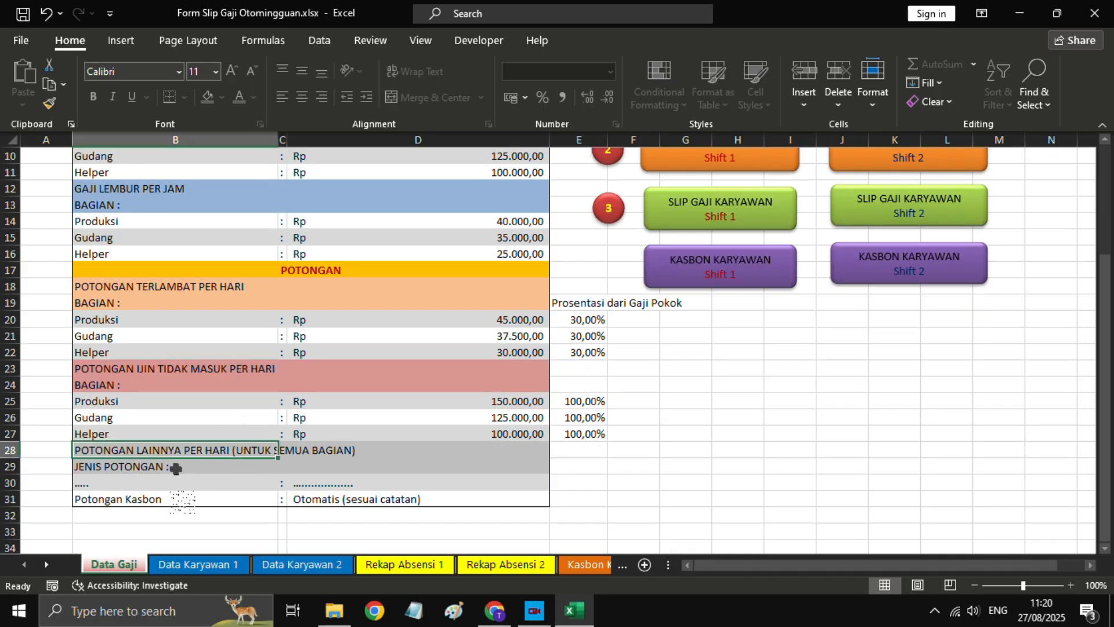
click(152, 481)
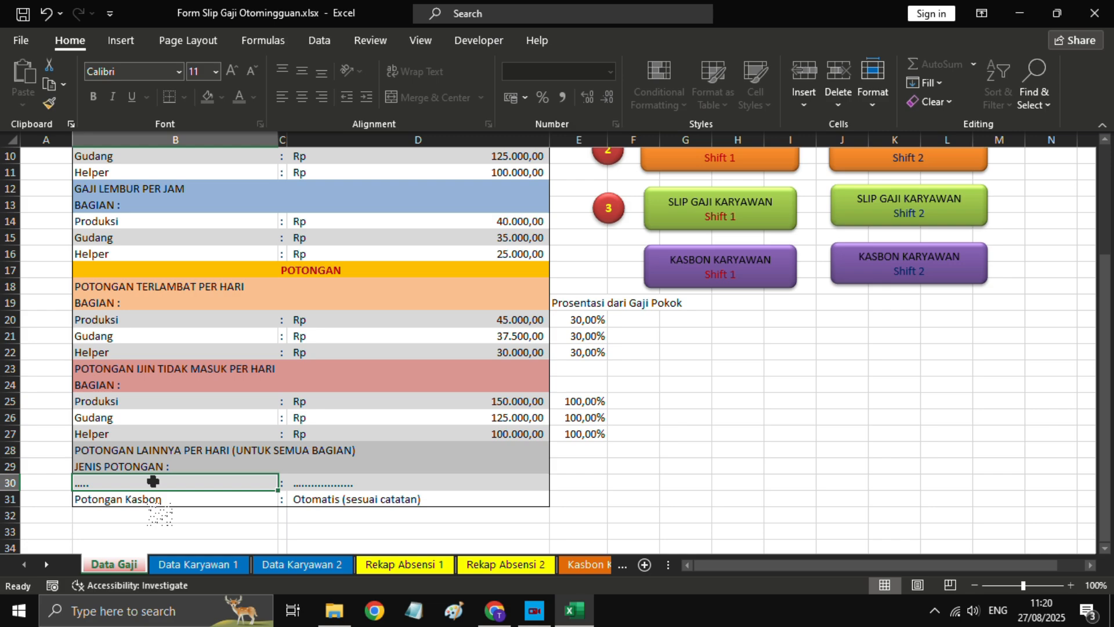
text(Tabungan rekreasi)
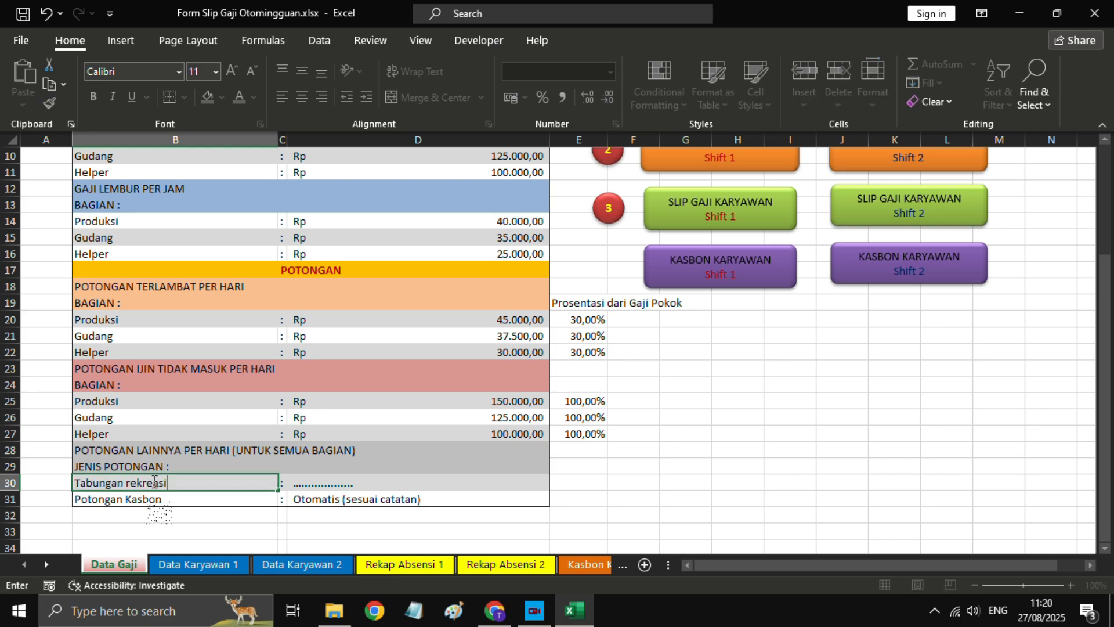
key(Return)
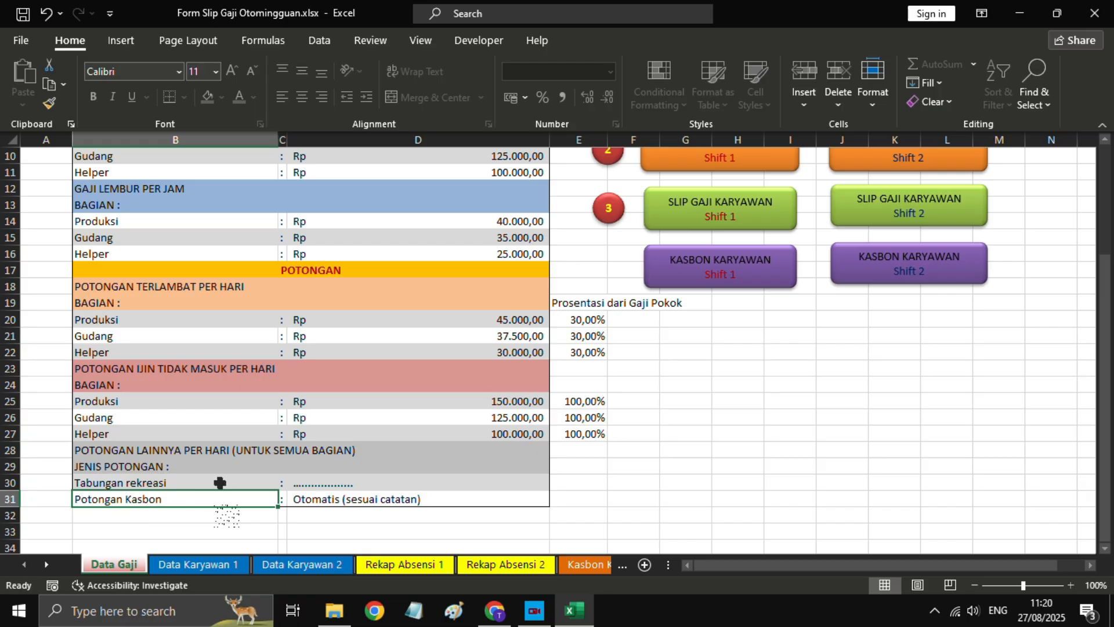
click(320, 490)
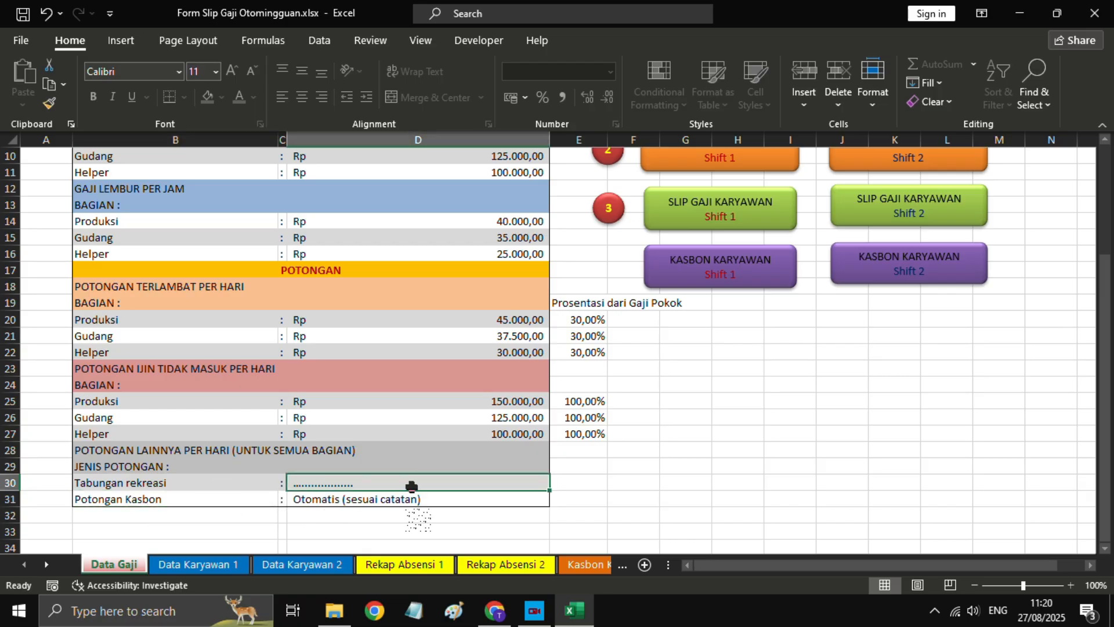
text(50000)
key(Return)
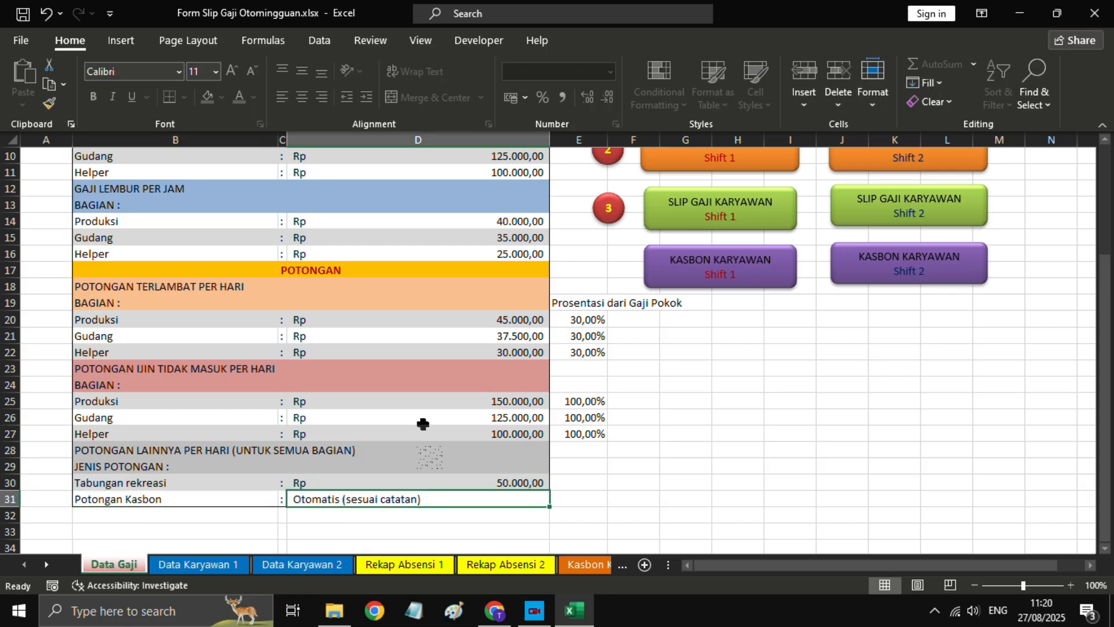
- Go to the Shift 1 employee data sheet and fill row 5 with the first employee's name and the Produksi section
scroll(423, 424, up, 3)
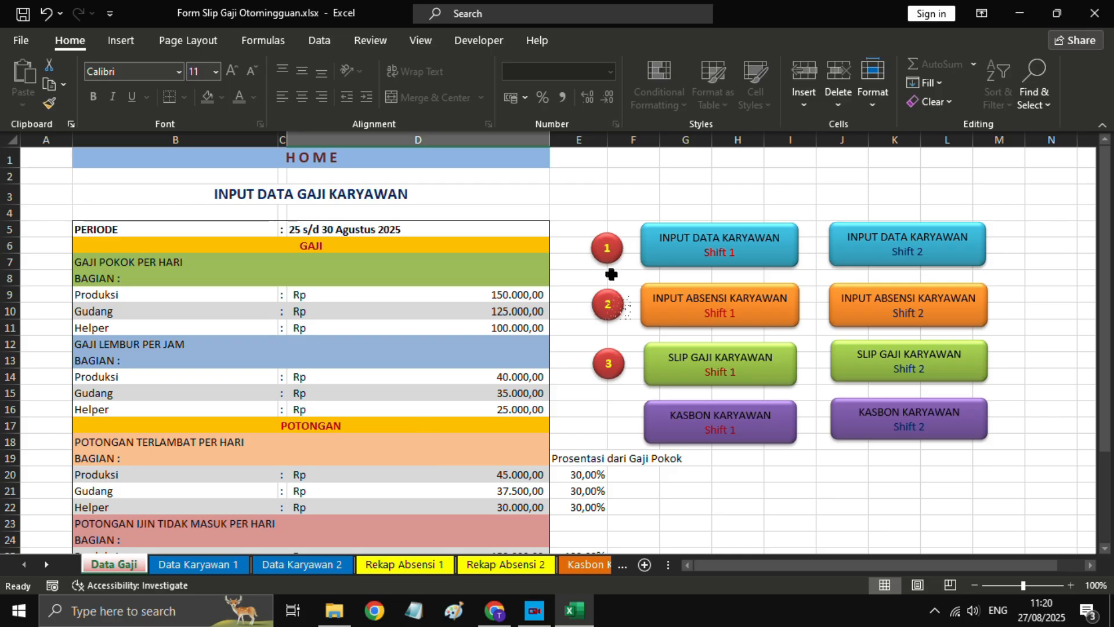
click(707, 256)
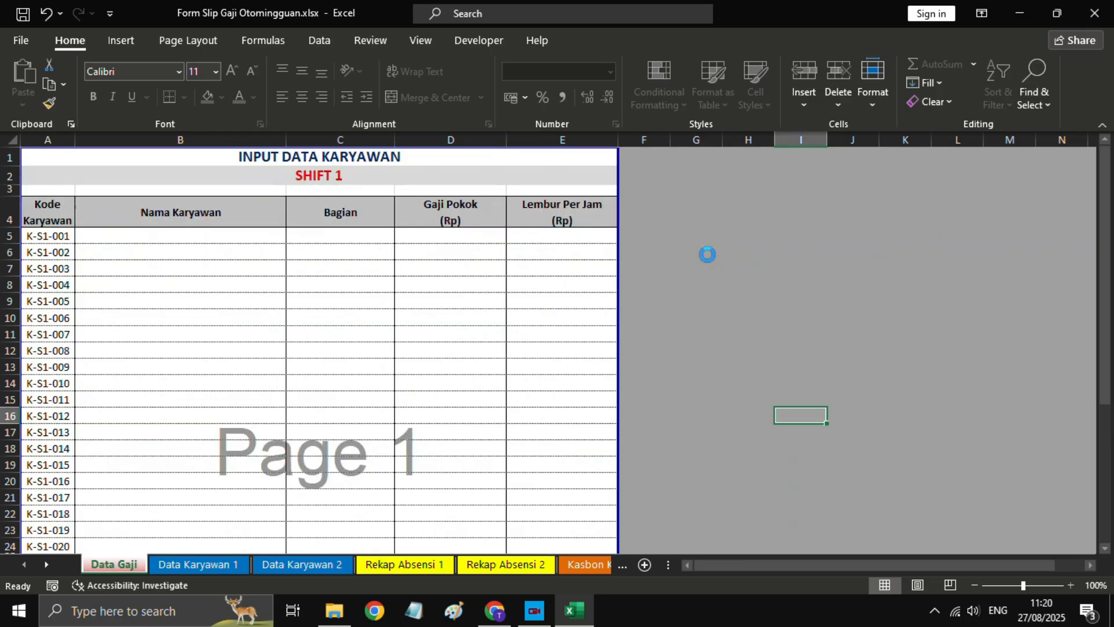
click(230, 235)
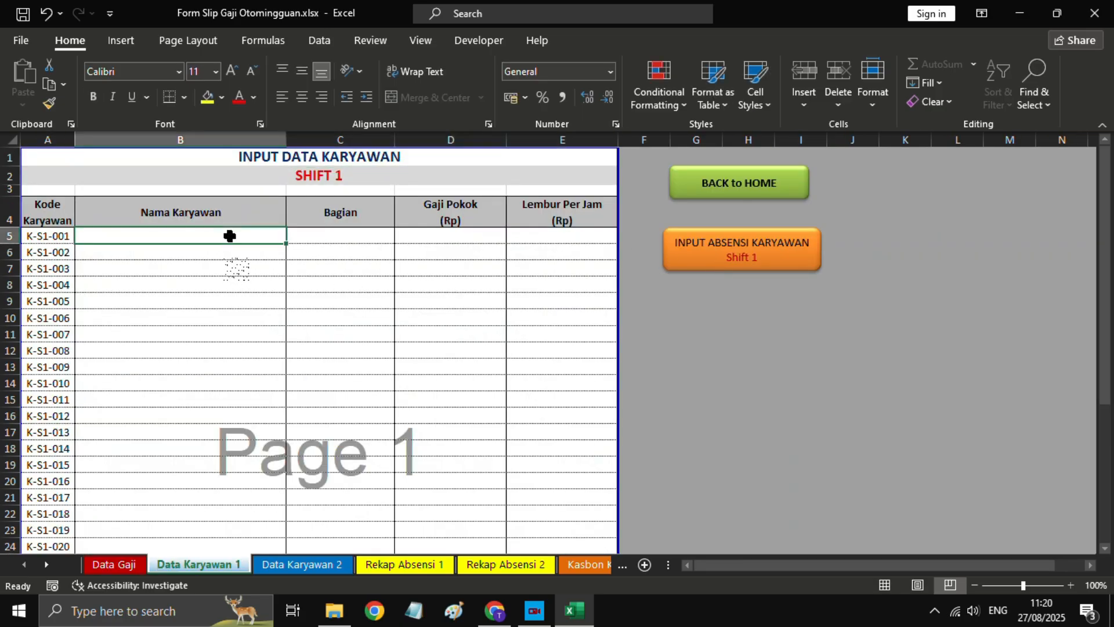
text(Agus)
key(Return)
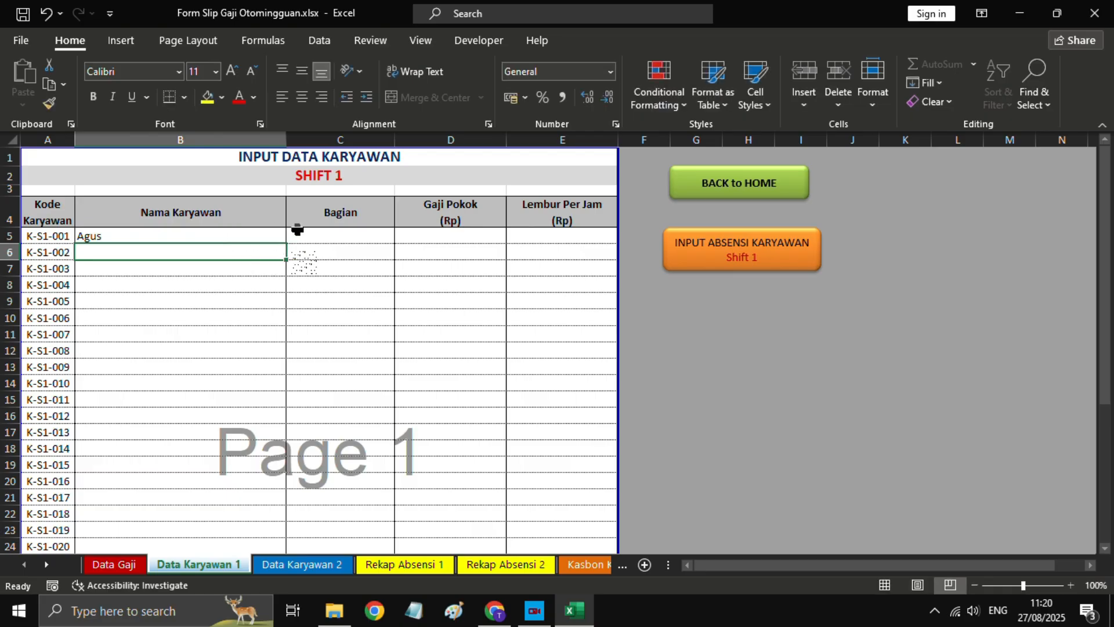
click(298, 235)
click(402, 240)
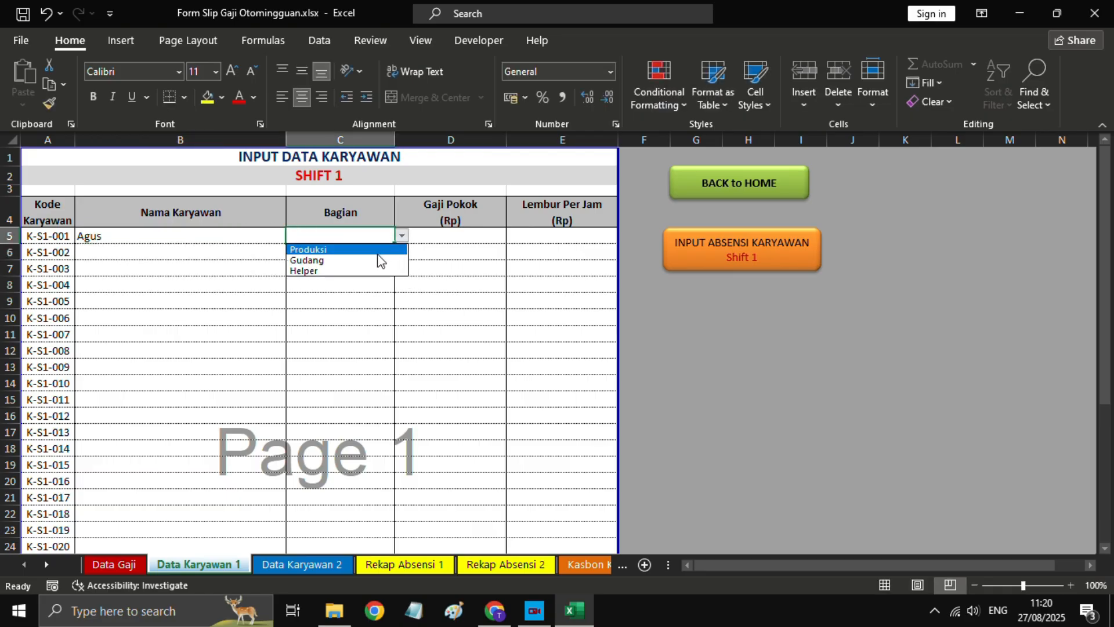
click(374, 246)
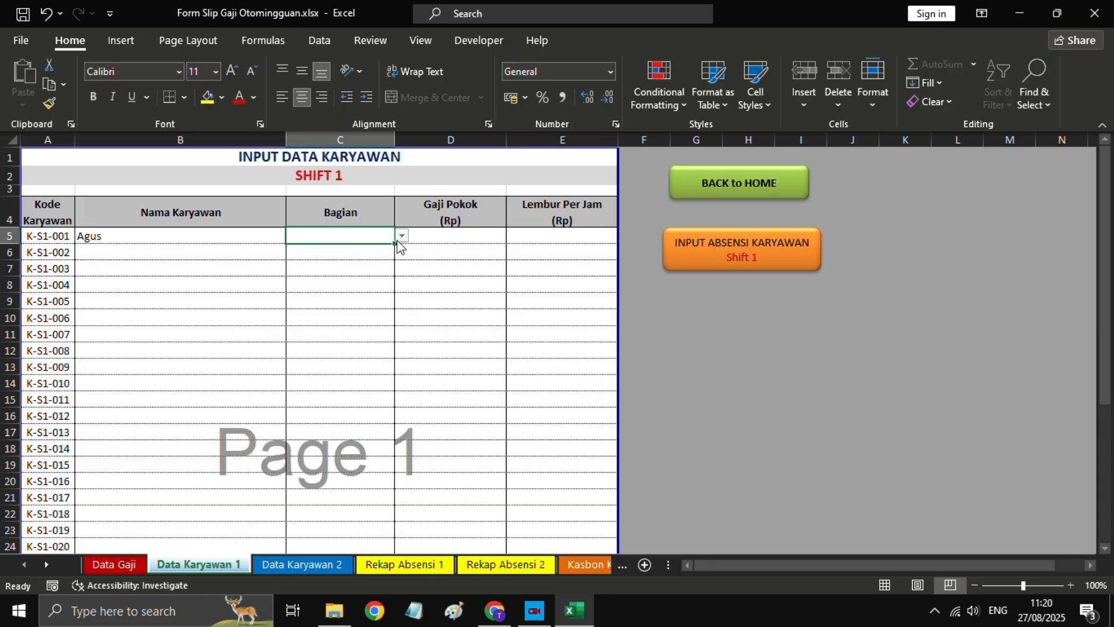
click(402, 238)
click(385, 251)
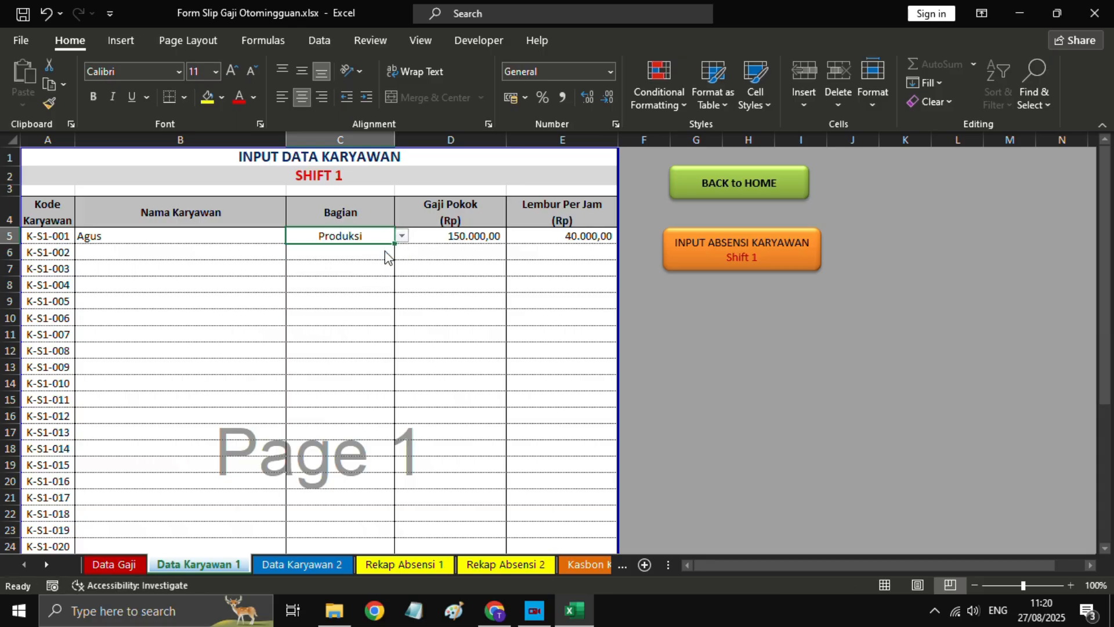
- Enter the second employee's name in row 6 and assign the Produksi section
click(260, 250)
text(Agung)
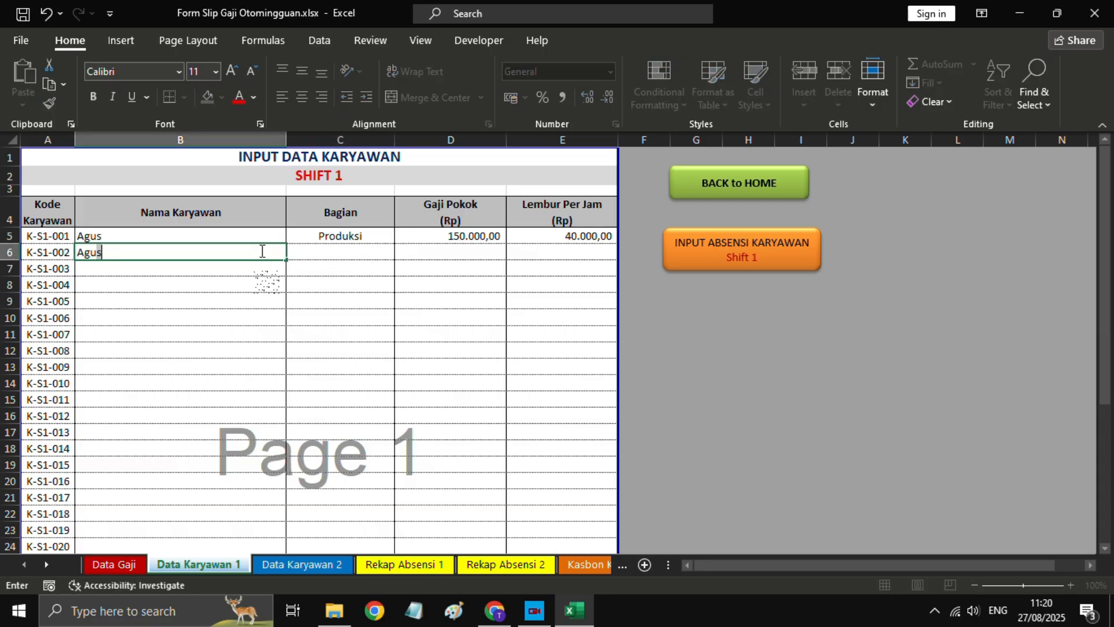
key(Return)
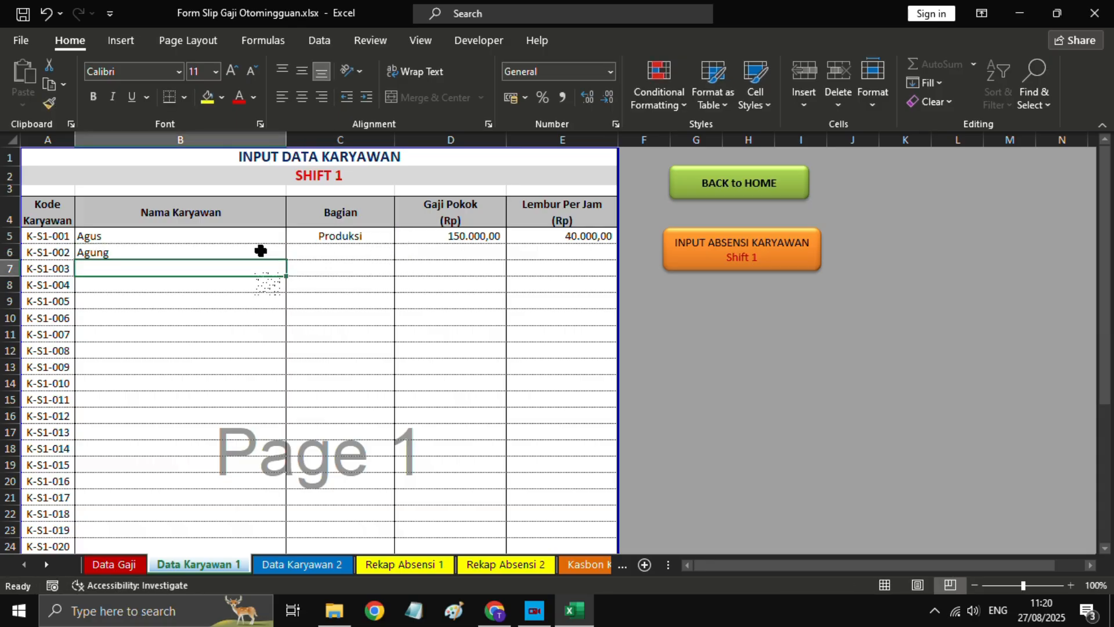
click(313, 249)
click(401, 252)
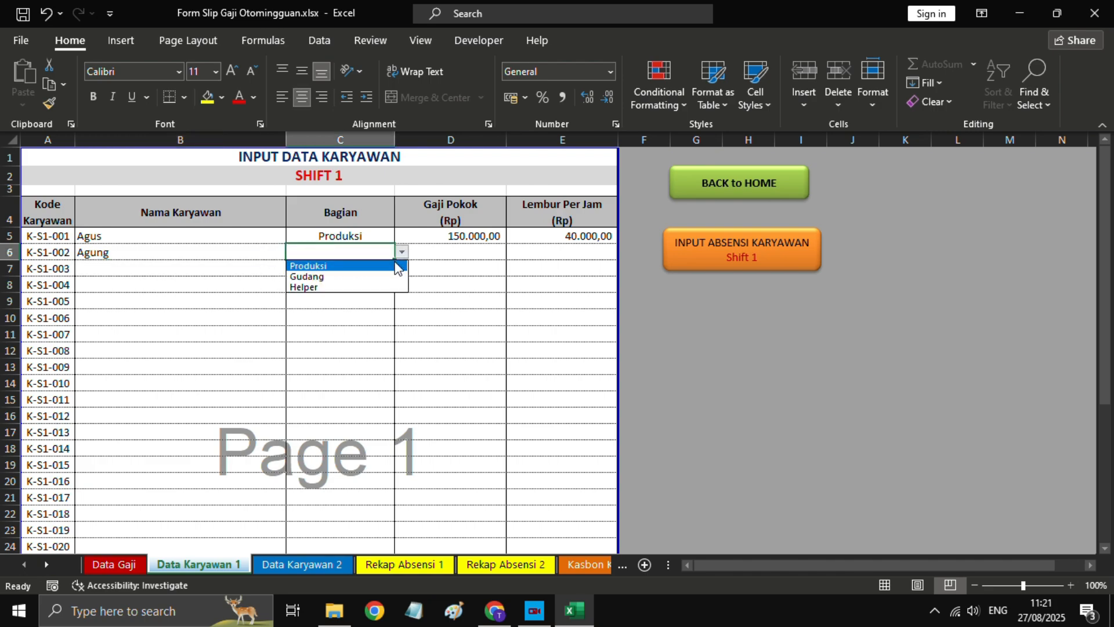
click(390, 262)
- Enter the third employee's name in row 7 and assign the Produksi section
click(208, 266)
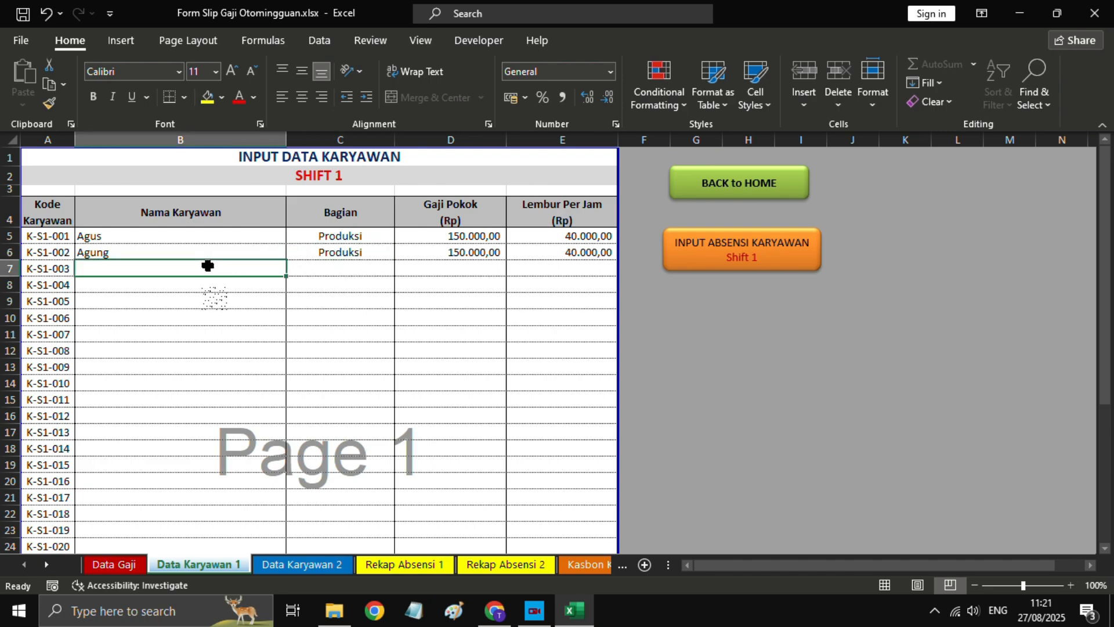
text(Budi)
key(Return)
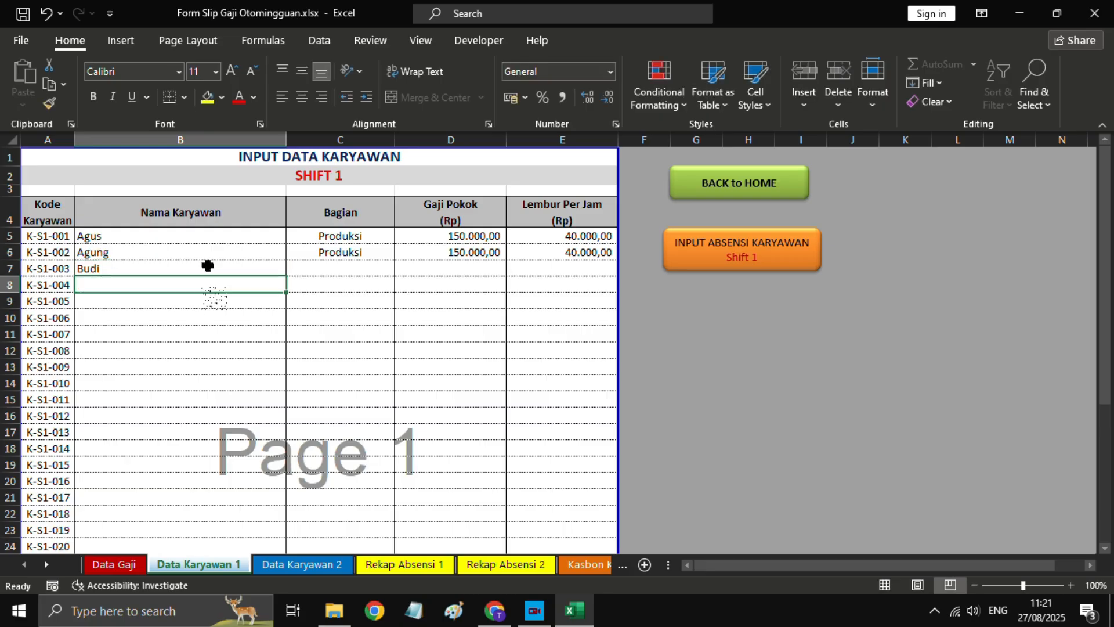
click(308, 266)
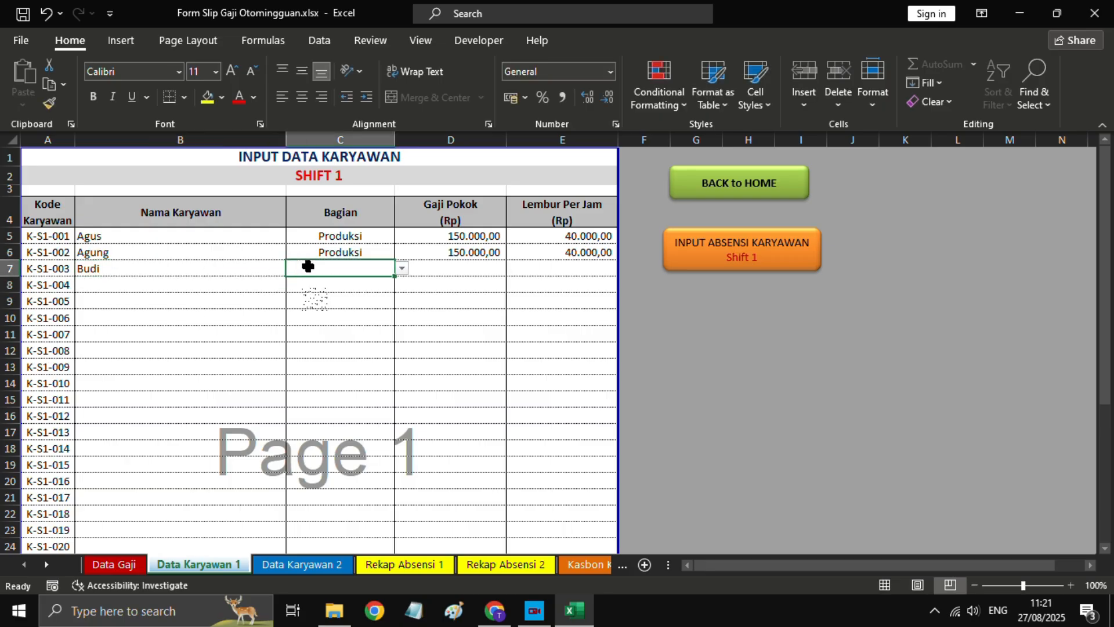
click(400, 268)
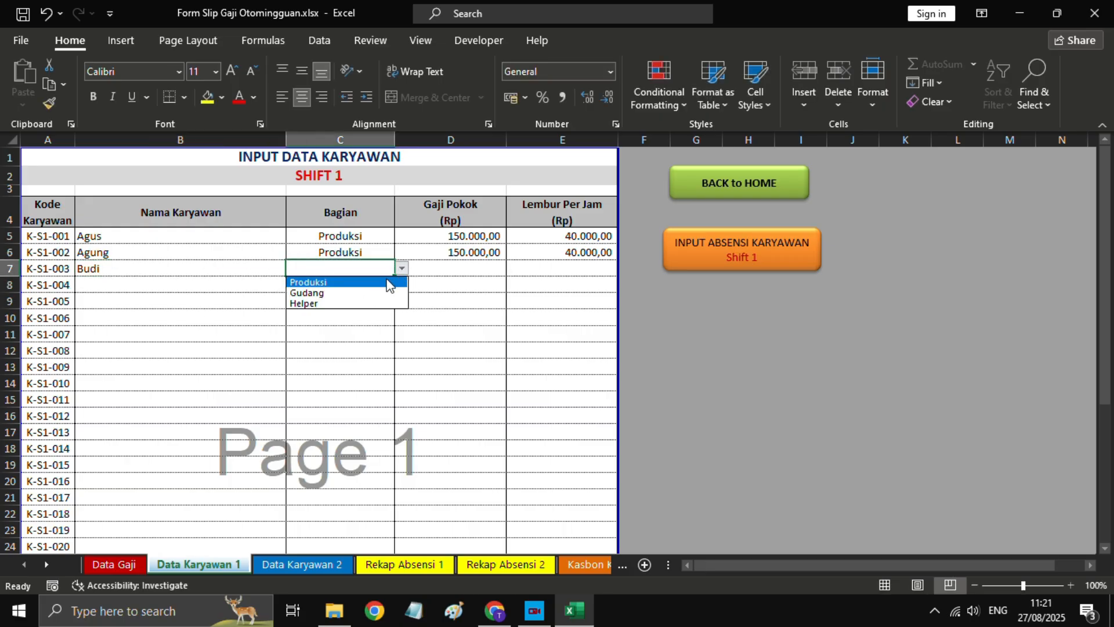
click(387, 284)
- Enter the fourth employee's name in row 8 and assign the Produksi section
click(219, 284)
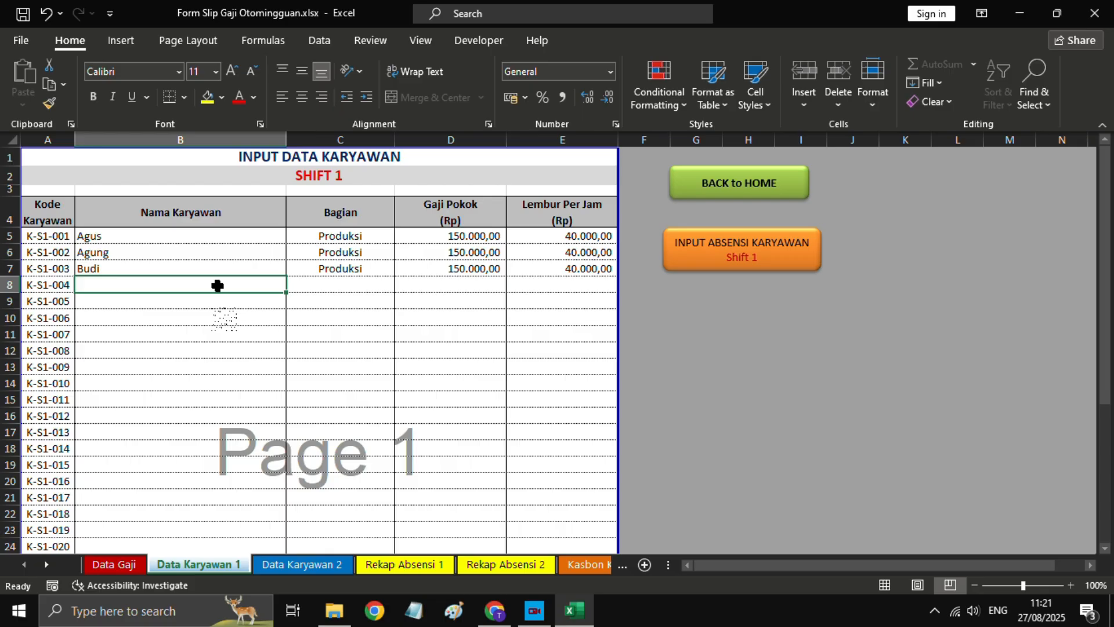
text(Dewi)
key(Return)
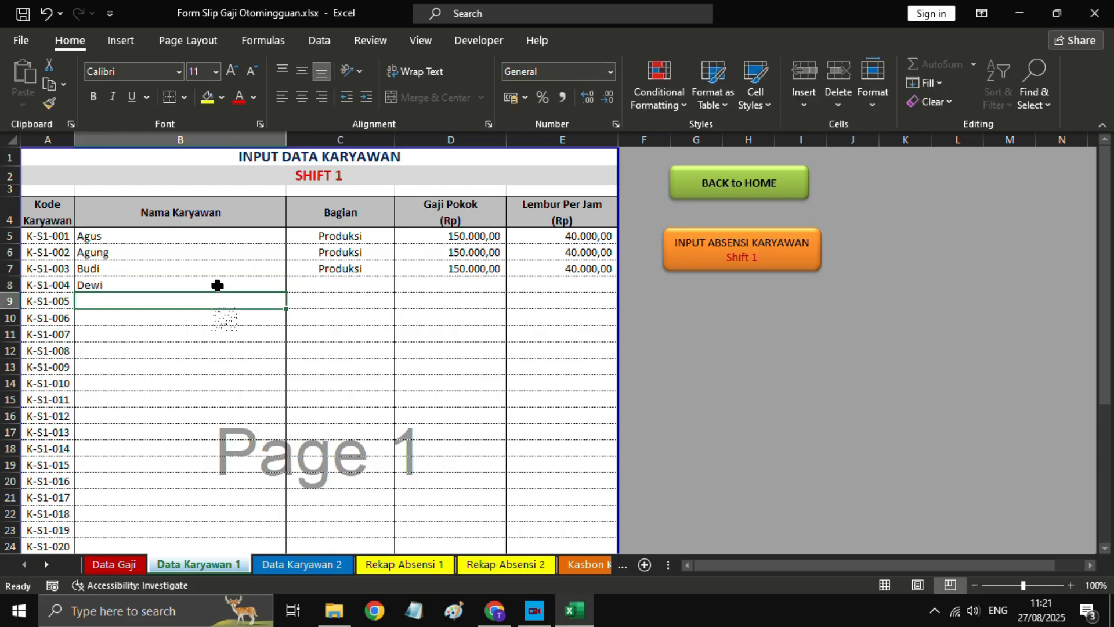
click(329, 282)
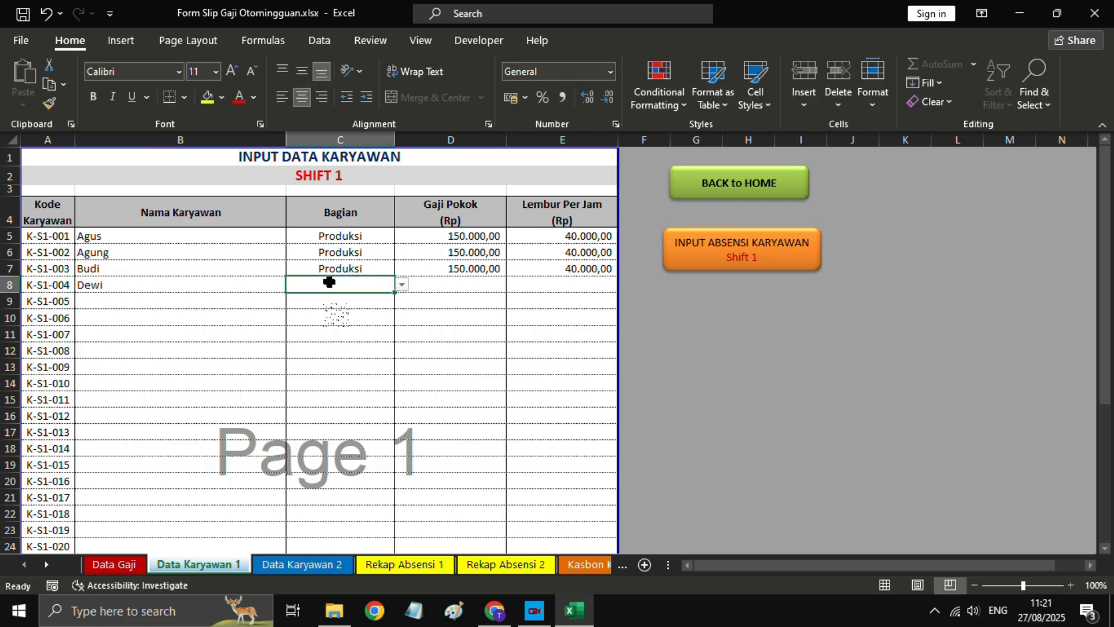
click(401, 284)
click(376, 297)
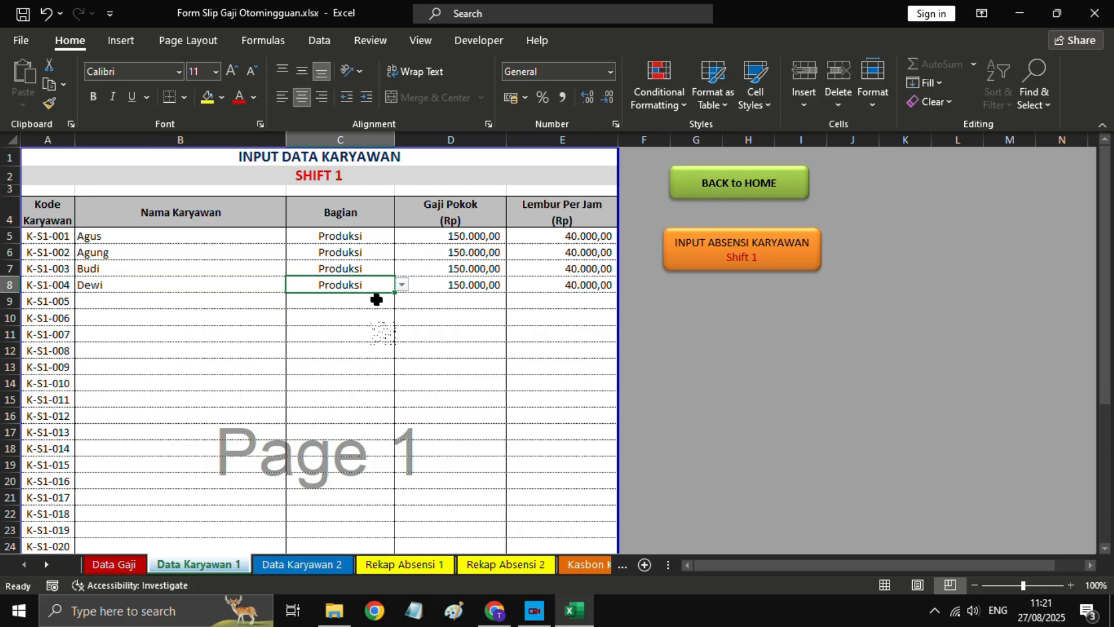
- Enter the fifth employee's name in row 9 and assign the Produksi section
click(258, 298)
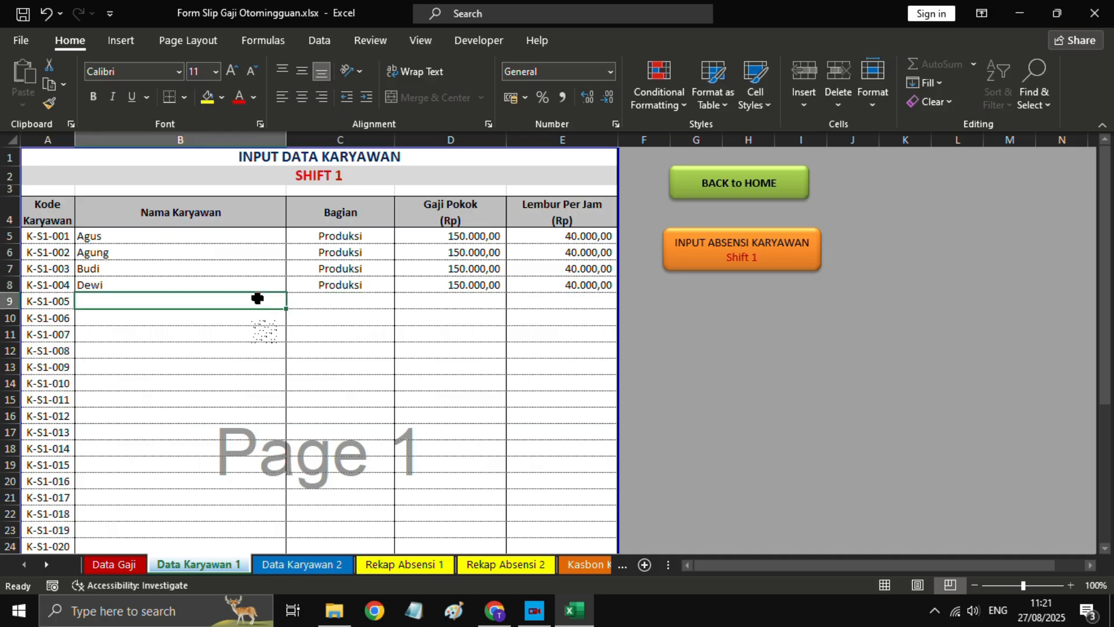
text(Siti)
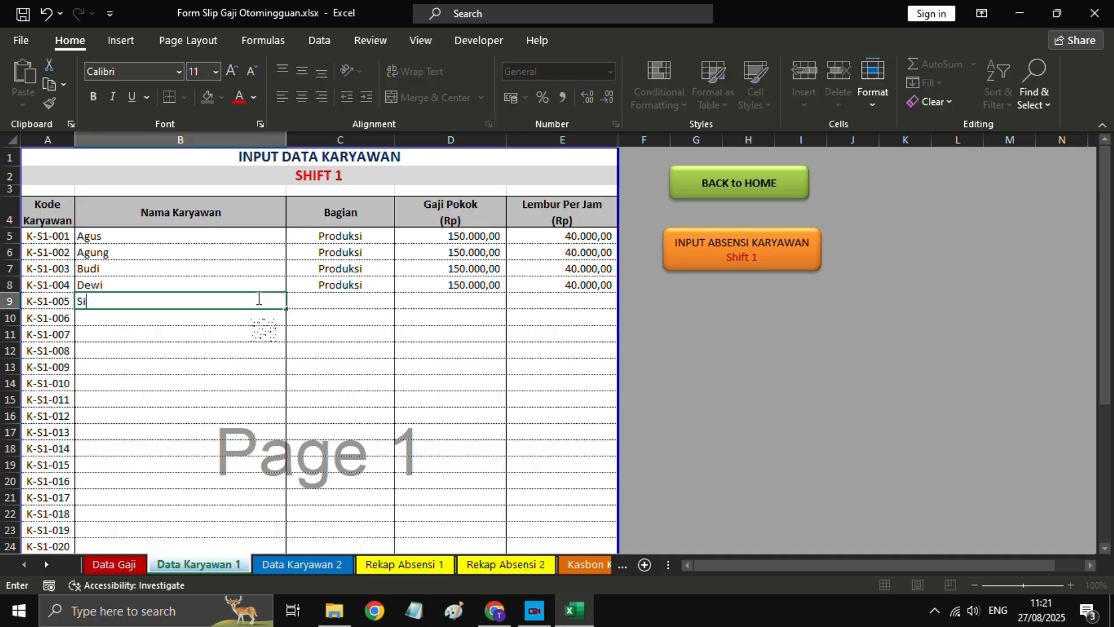
key(Return)
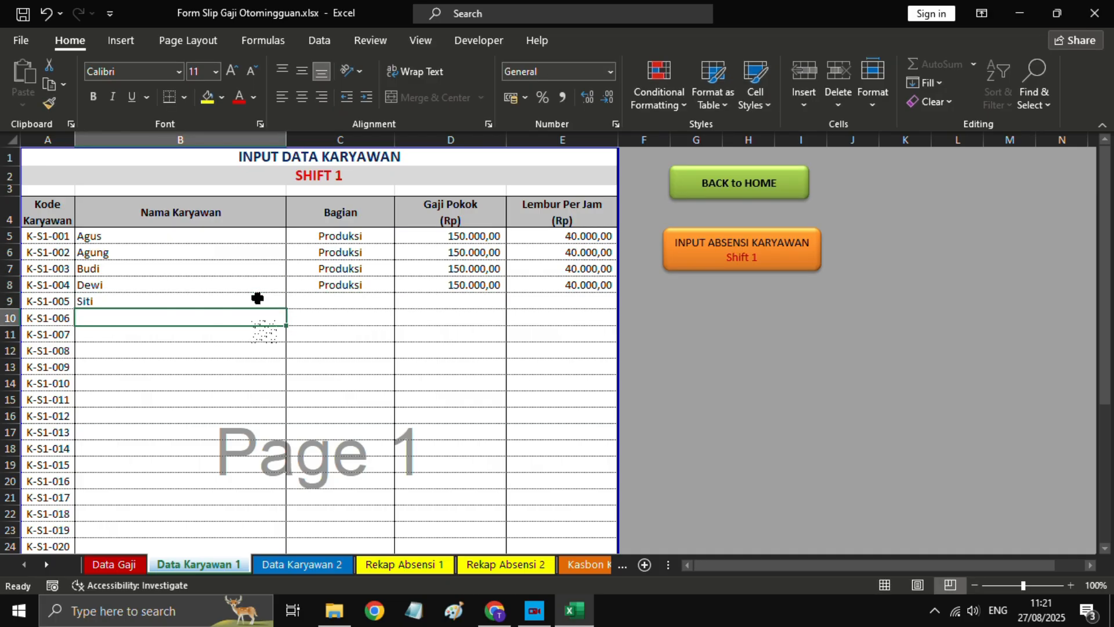
click(296, 298)
click(401, 300)
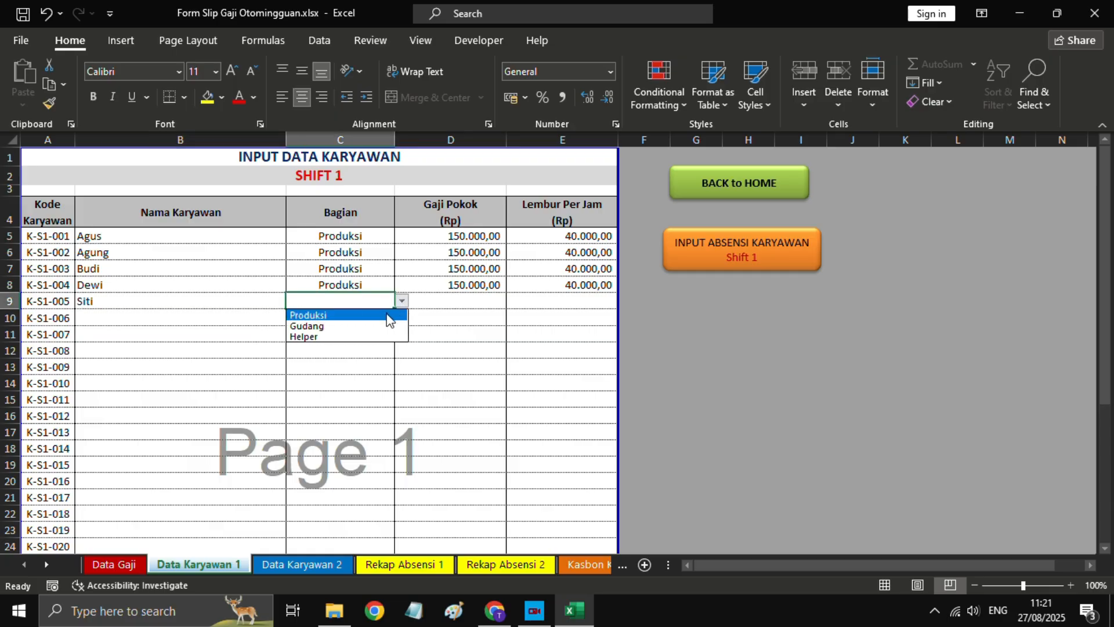
click(386, 315)
- Enter the sixth employee's name in row 10 and assign the Gudang section
click(230, 315)
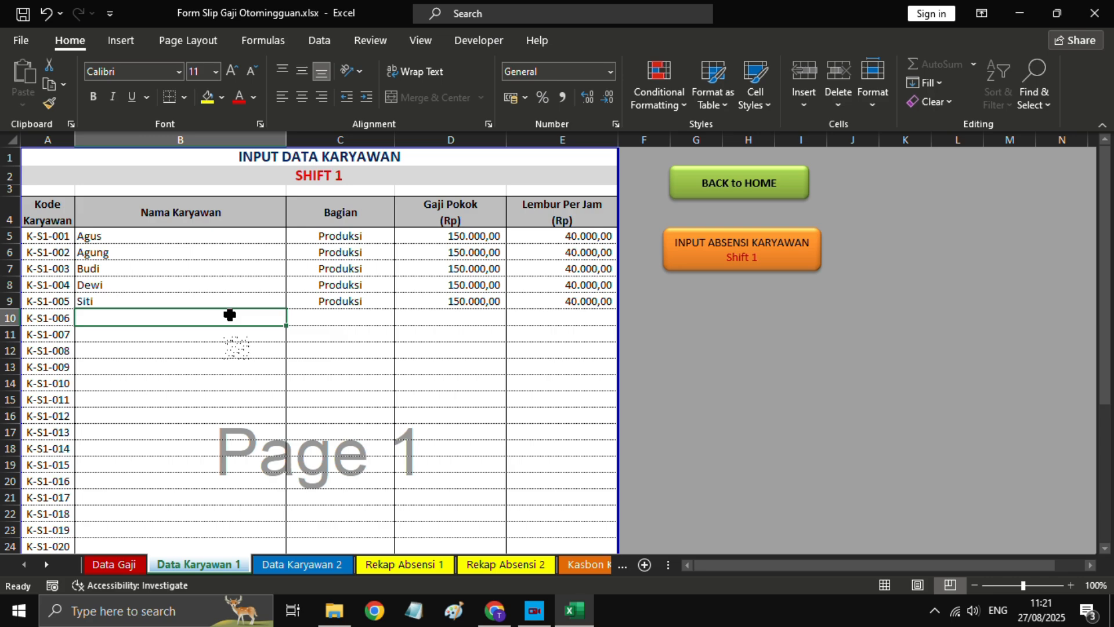
text(Iw)
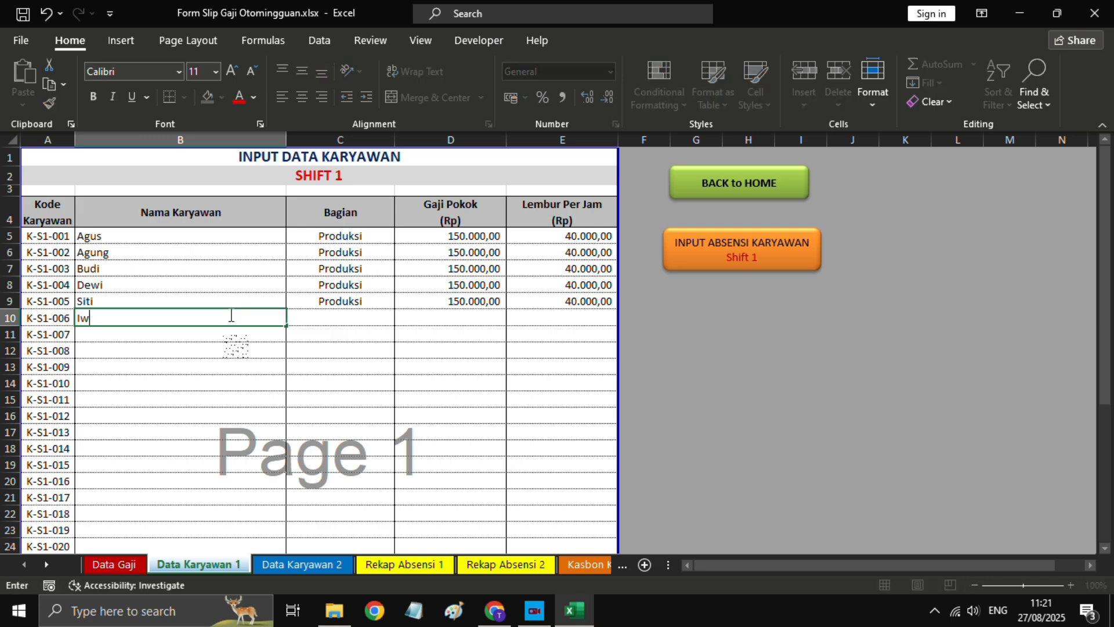
key(Return)
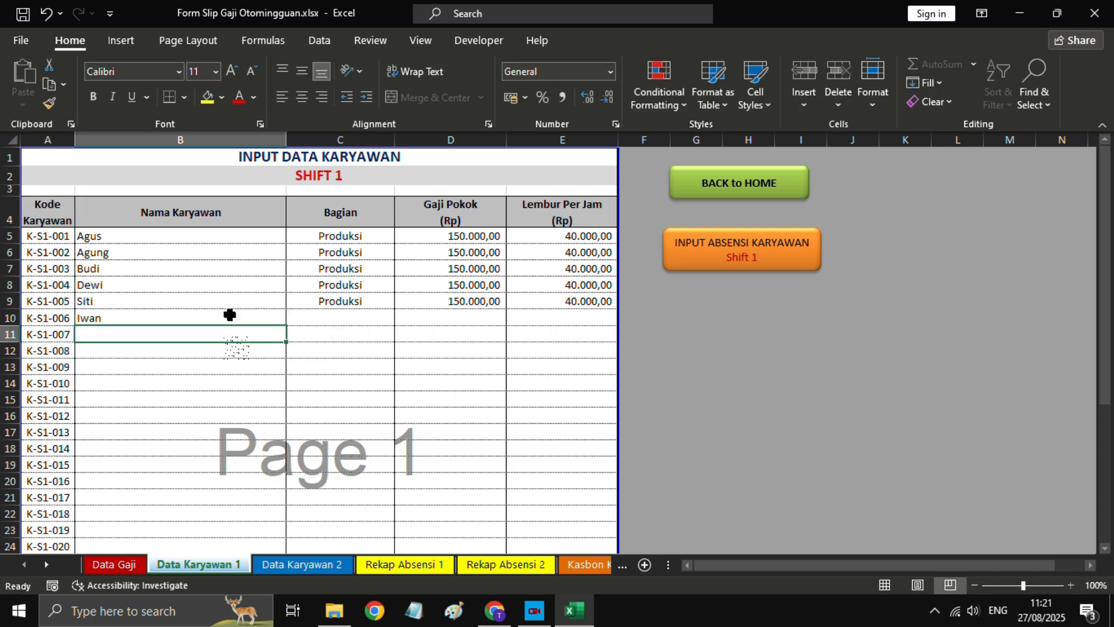
click(380, 317)
click(400, 317)
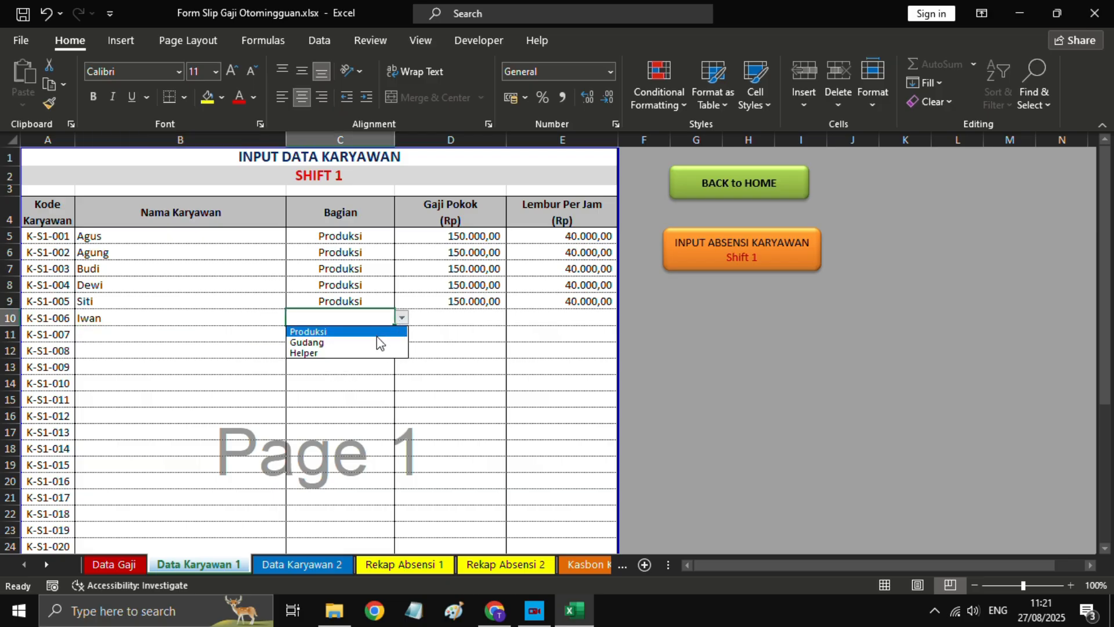
click(373, 342)
- Enter the seventh employee's name in row 11 and assign the Gudang section
click(242, 332)
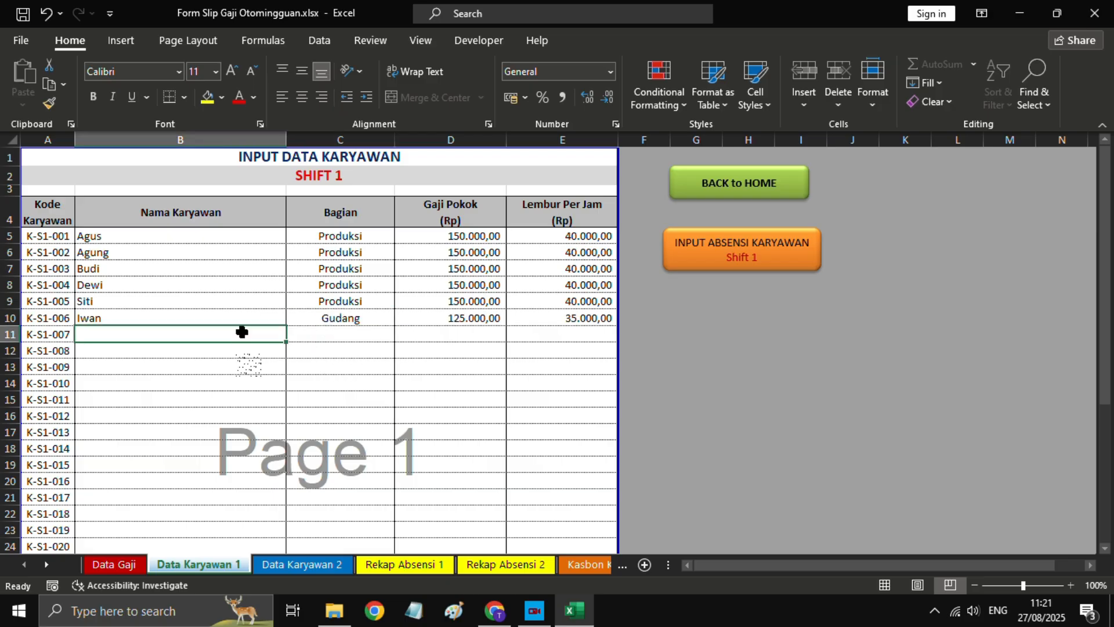
text(Joko)
key(Return)
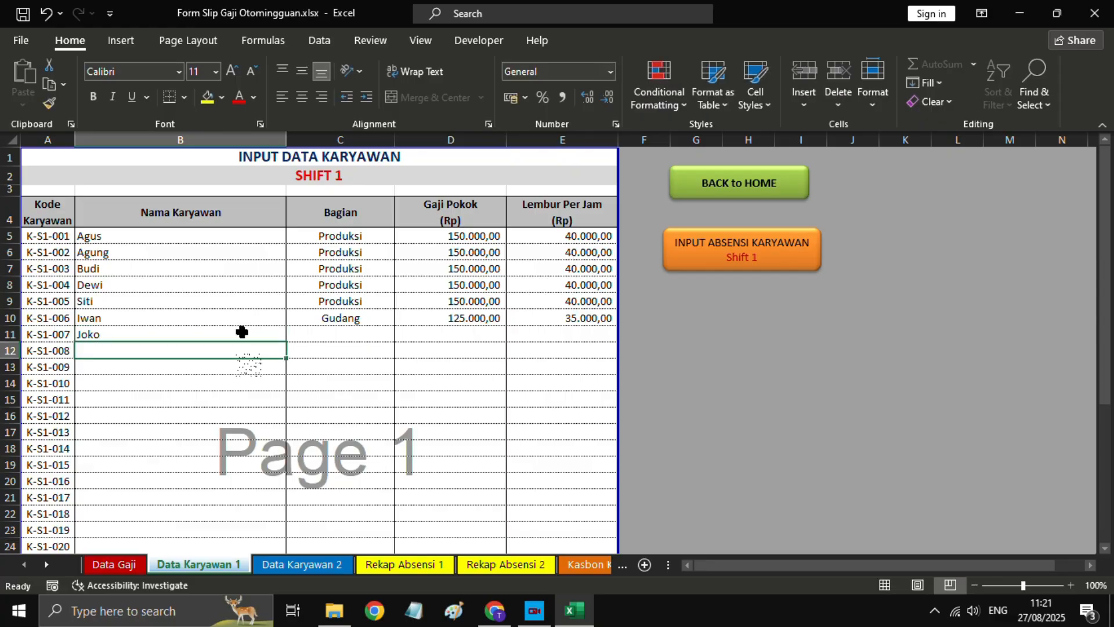
click(303, 333)
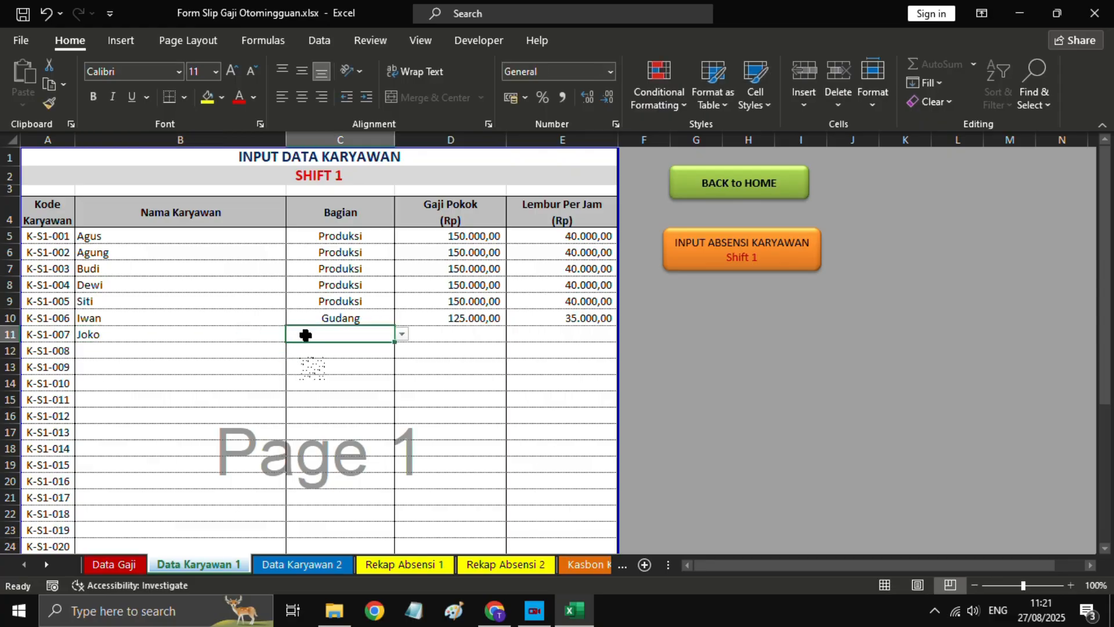
click(401, 334)
click(369, 359)
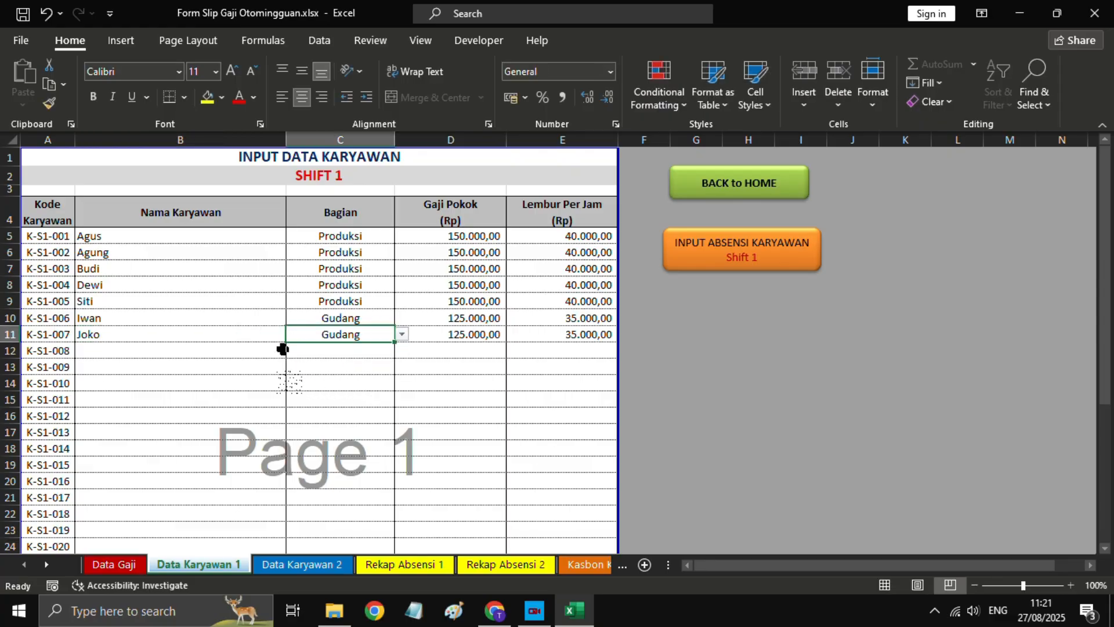
- Enter the eighth employee's name in row 12 and assign the Gudang section
click(247, 349)
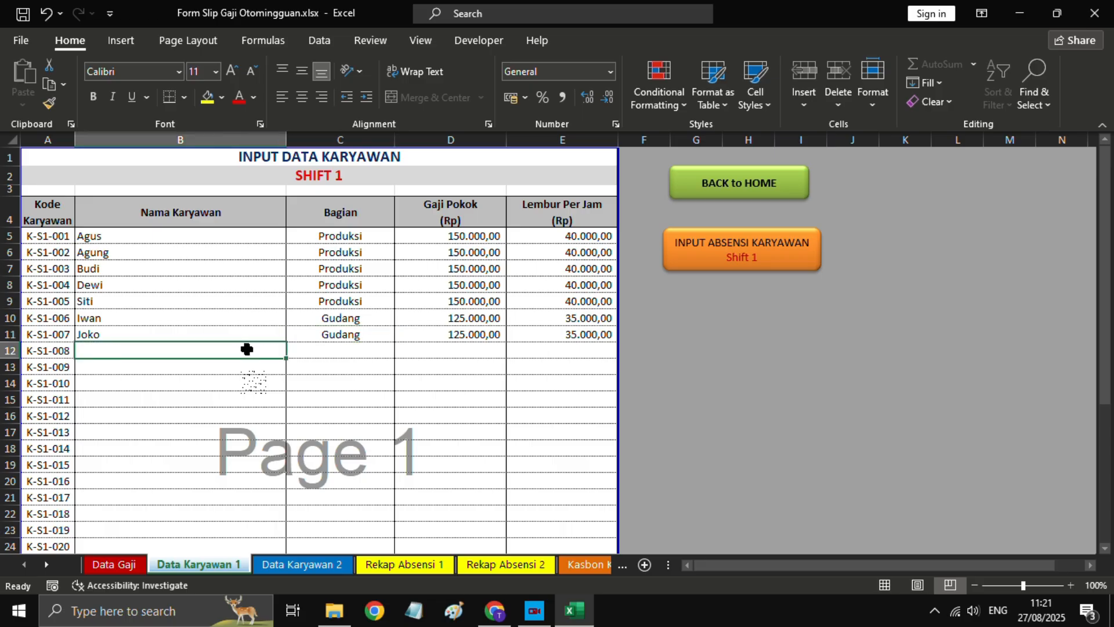
text(Yanto)
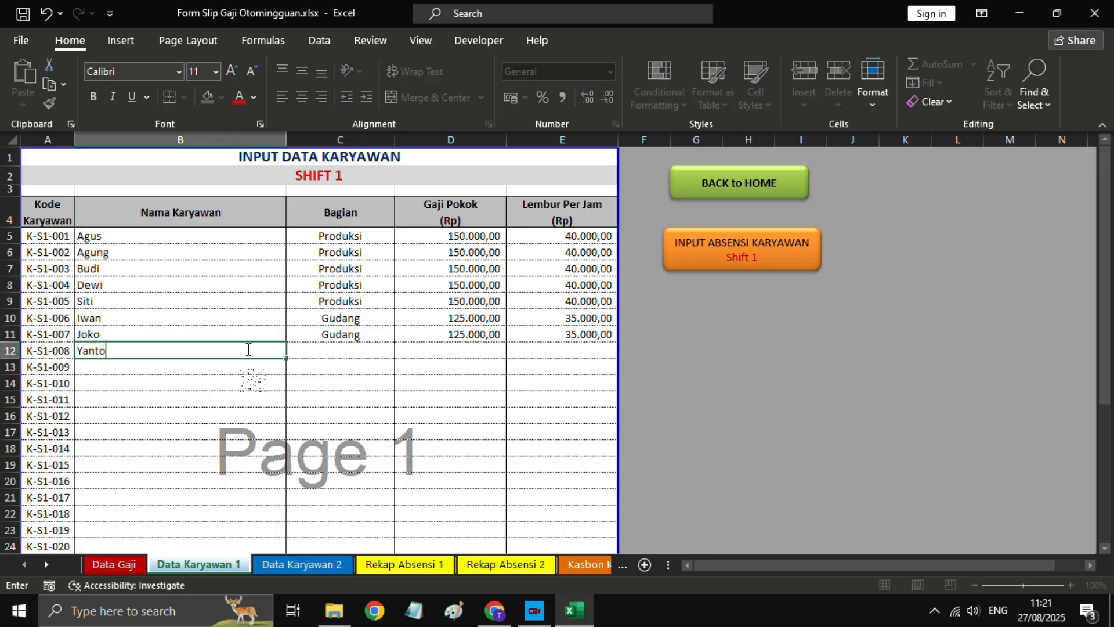
key(Return)
click(308, 350)
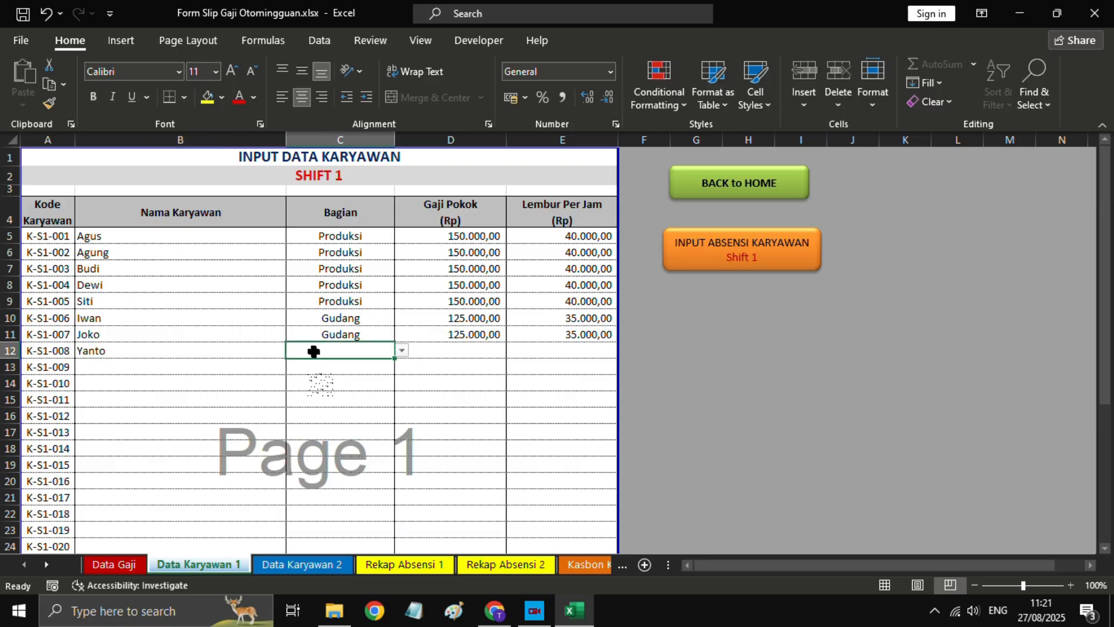
click(402, 351)
click(373, 375)
- Enter the ninth employee's name in row 13 and assign the Helper section
click(235, 367)
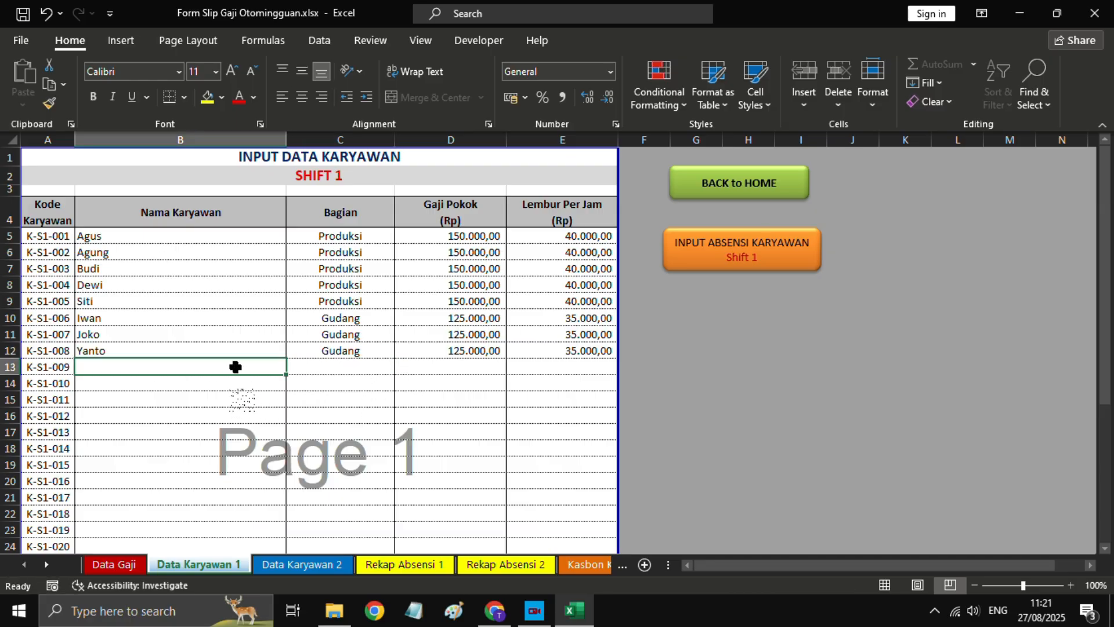
text(Roni)
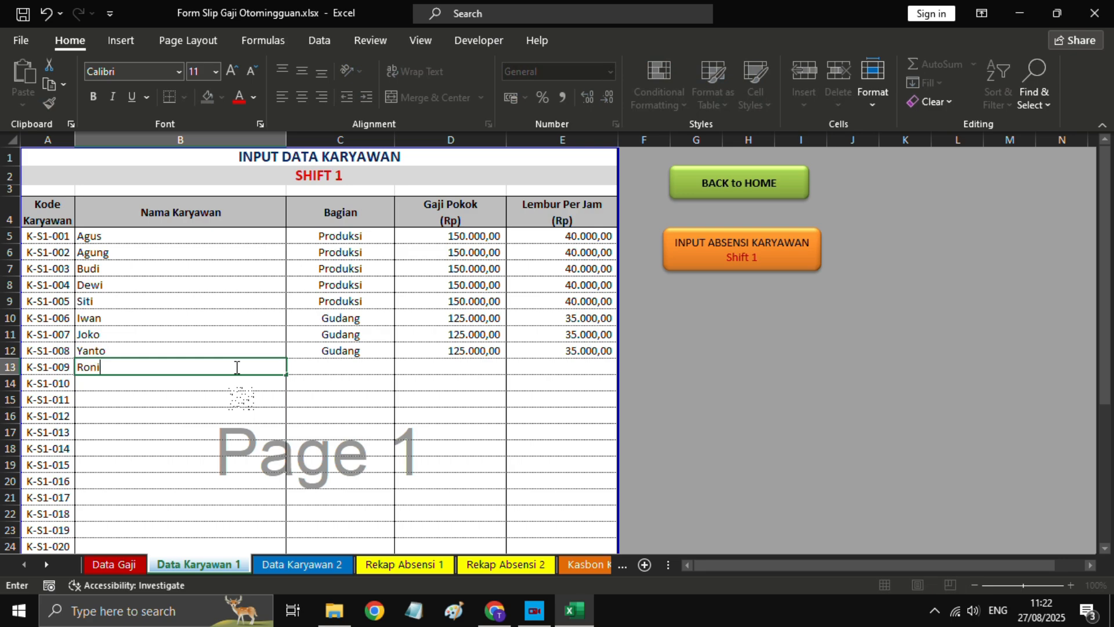
key(Return)
click(299, 367)
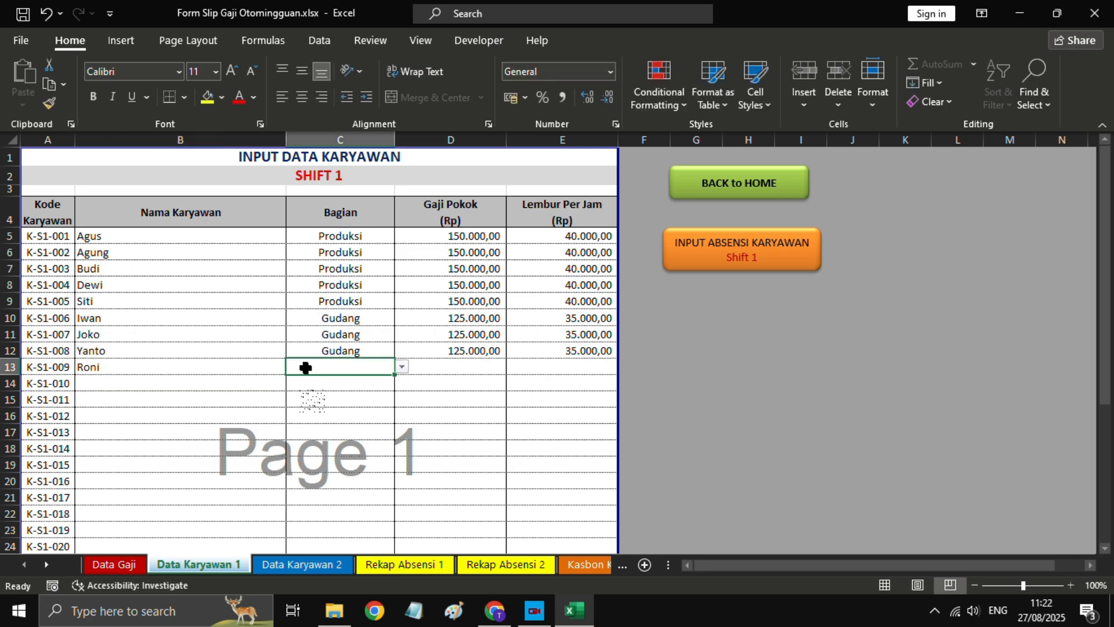
click(402, 370)
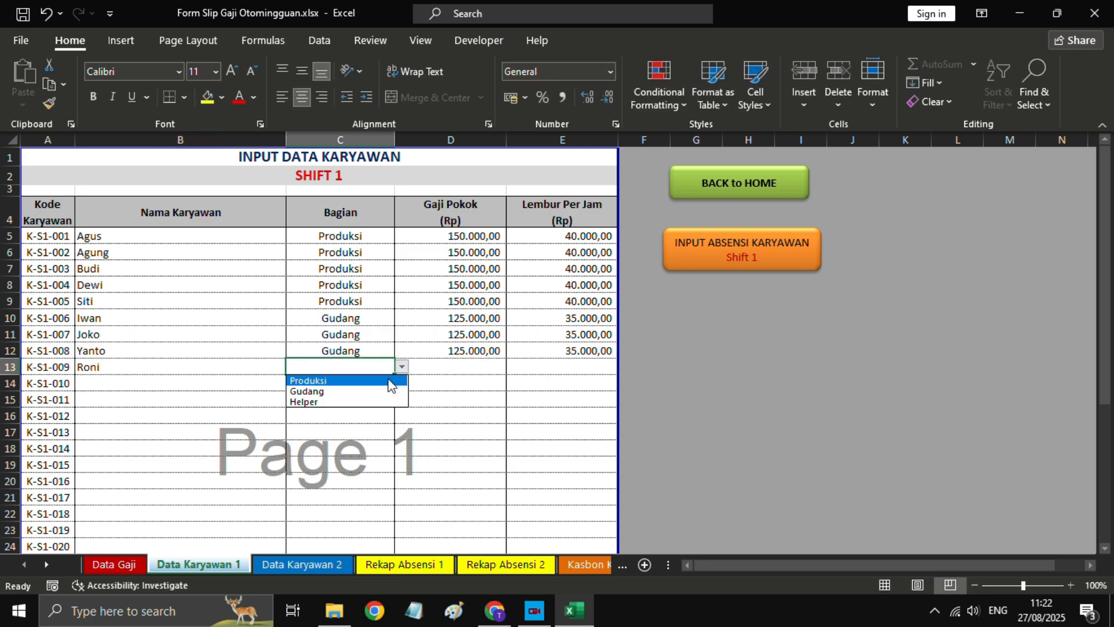
click(369, 402)
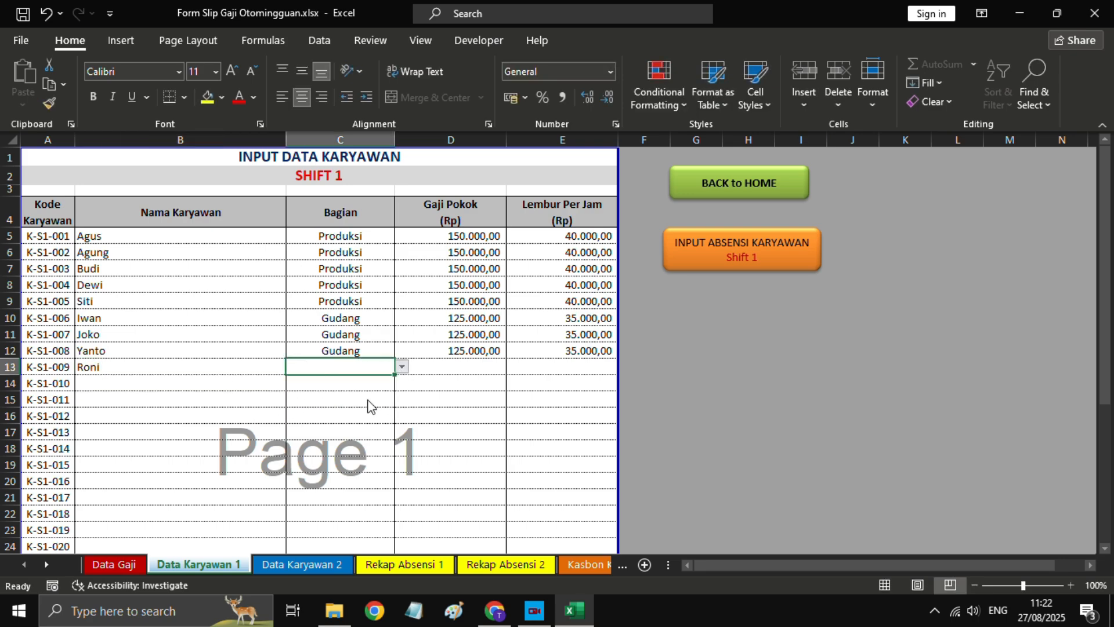
- Enter the tenth employee's name in row 14 and assign the Helper section
click(243, 380)
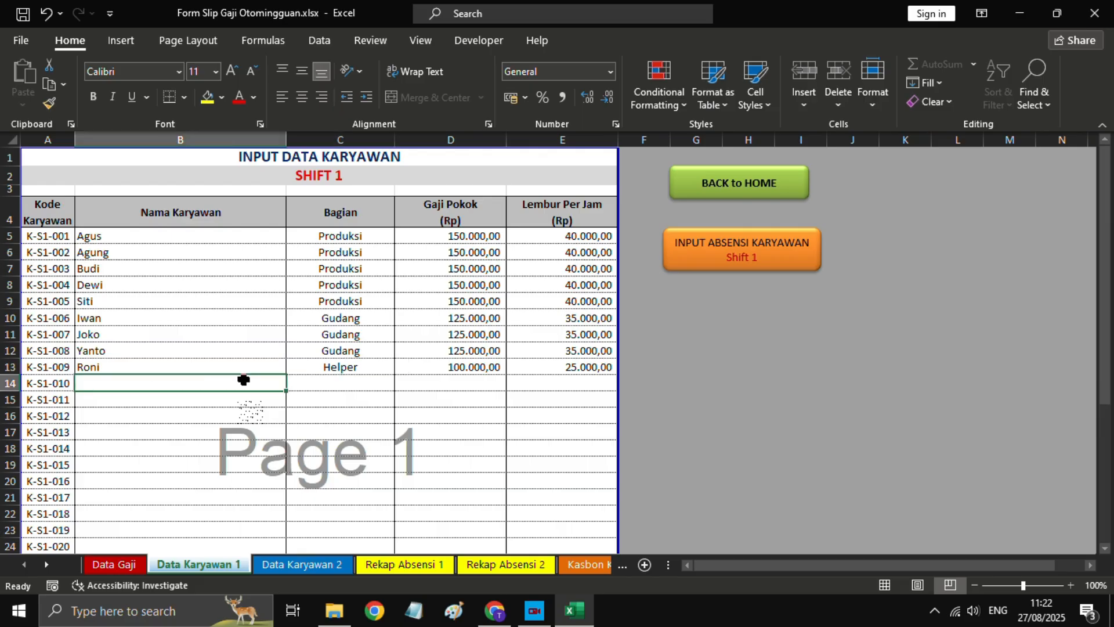
text(Di)
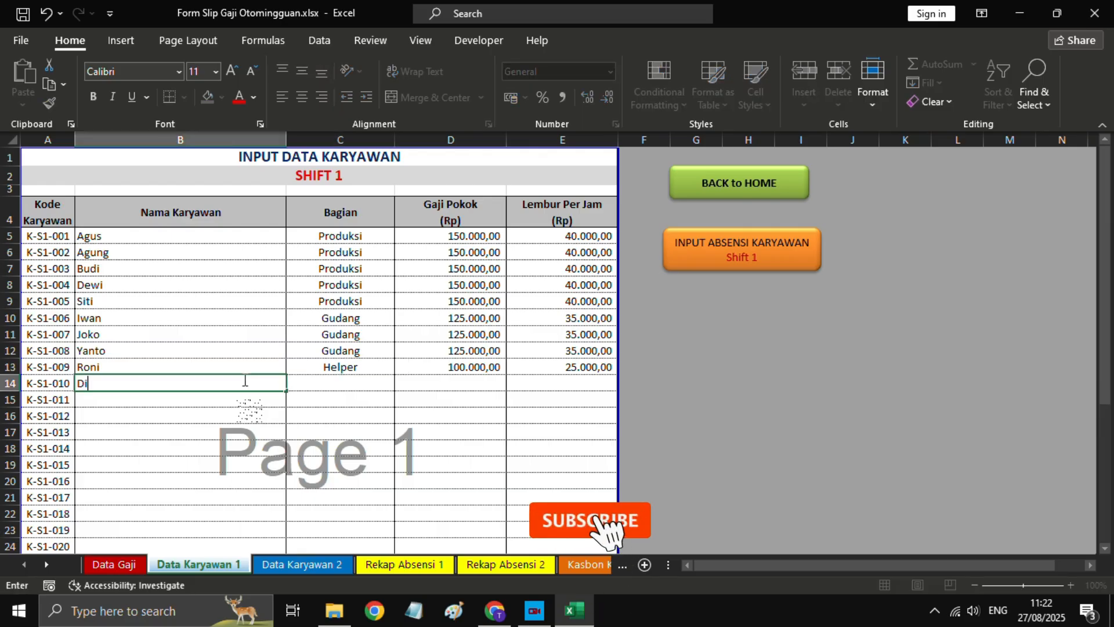
text(an)
key(Return)
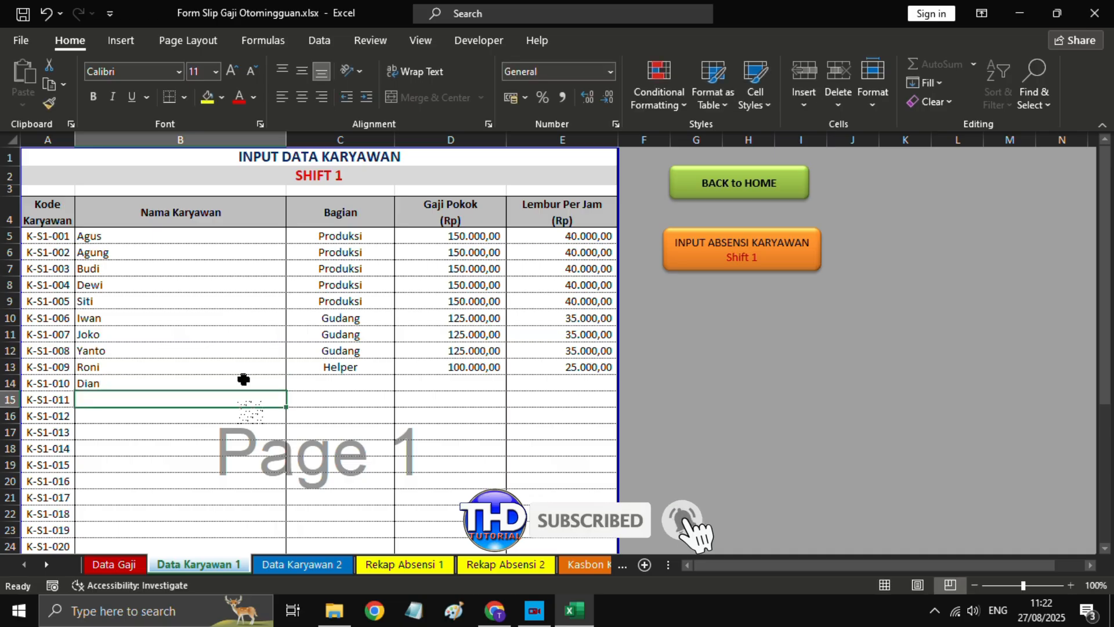
click(303, 383)
click(402, 382)
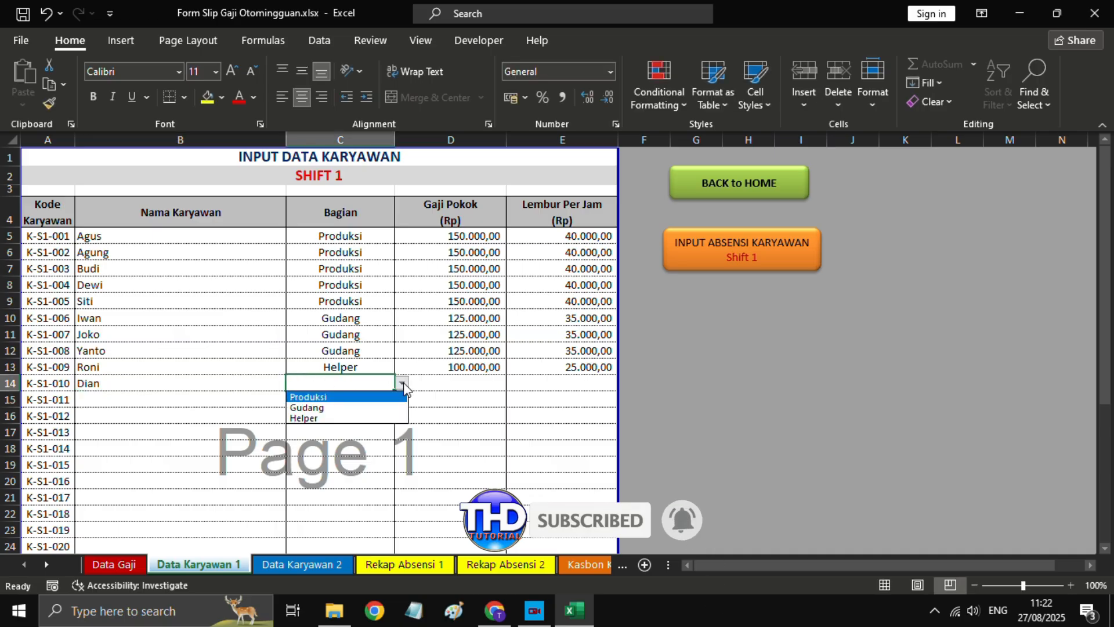
click(360, 418)
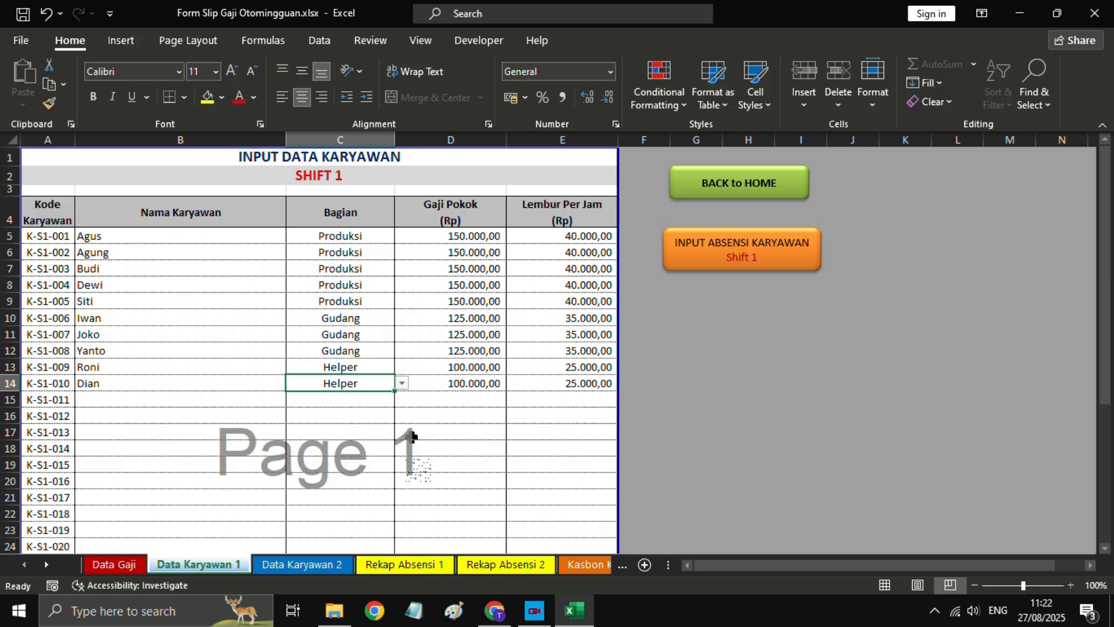
- Go to the Shift 1 attendance recap and fill row 6 with 6 days worked, 8 overtime hours, 1 late arrival and 0 permitted absences
click(736, 257)
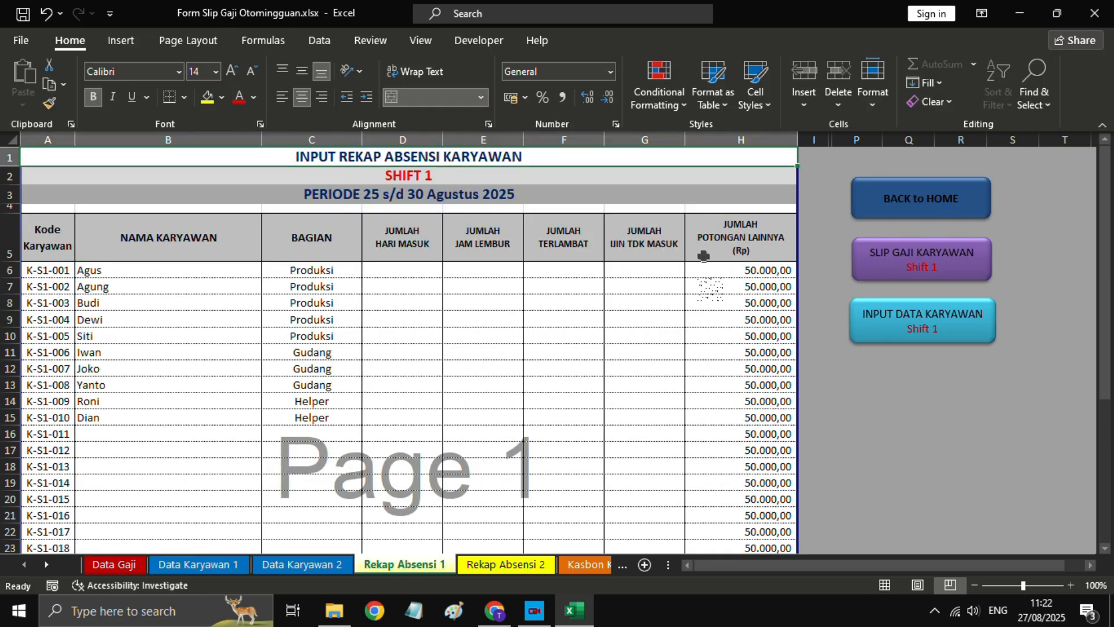
click(404, 272)
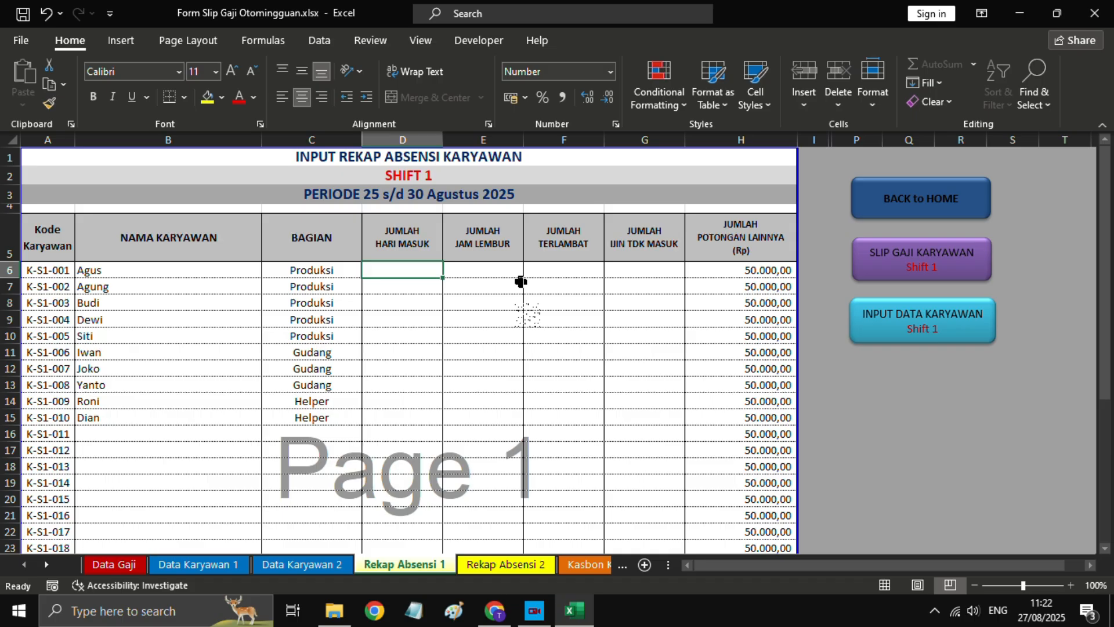
text(6)
key(Tab)
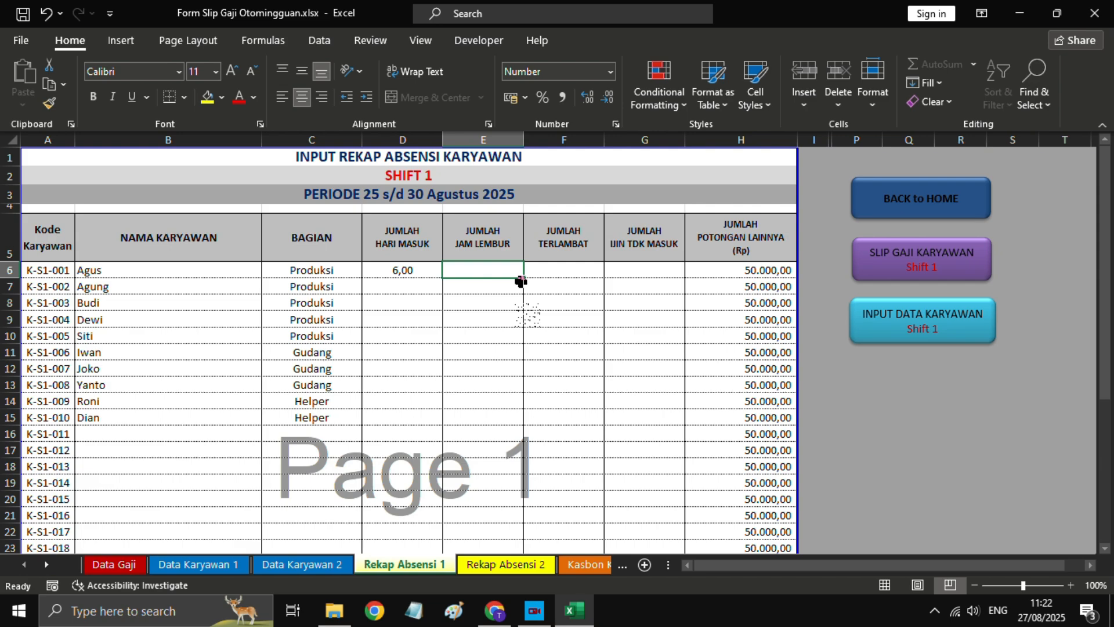
text(8)
key(Tab)
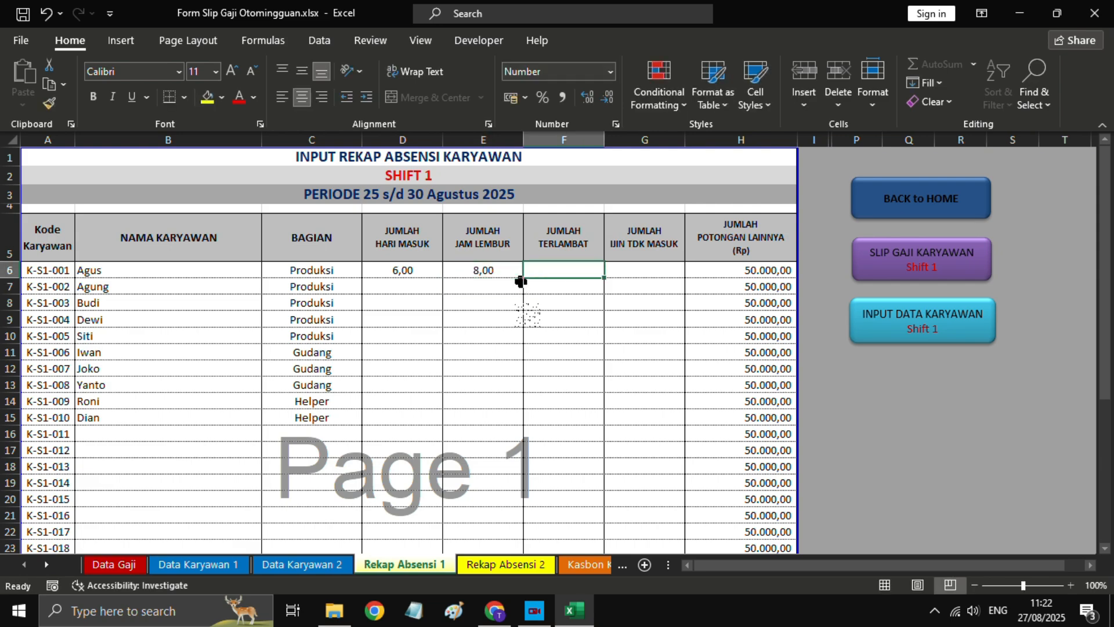
text(1)
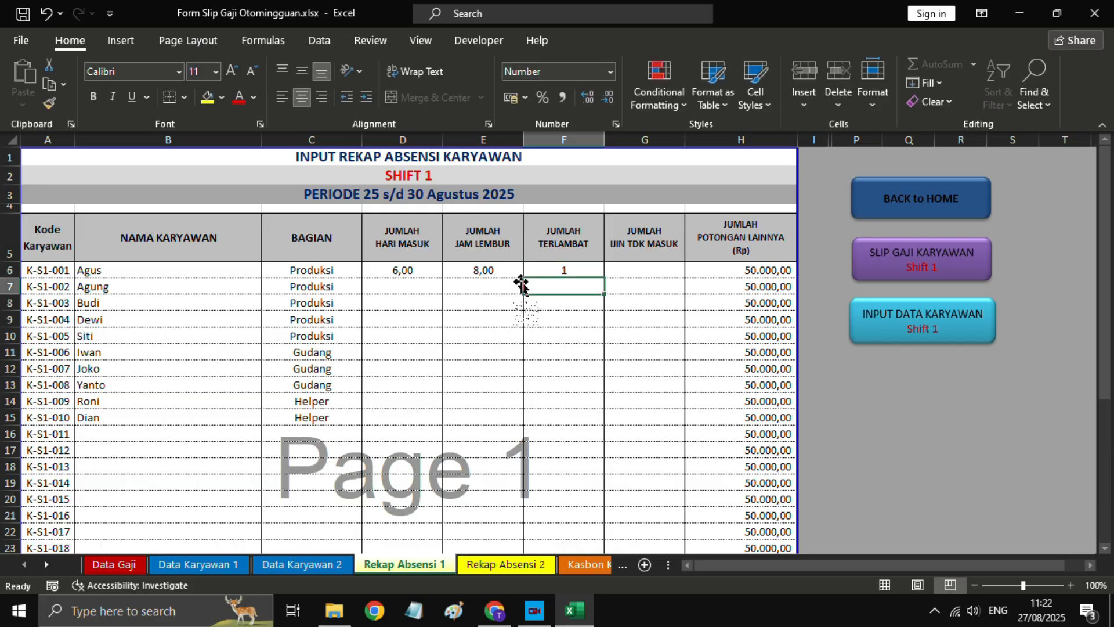
key(Tab)
text(0)
key(Return)
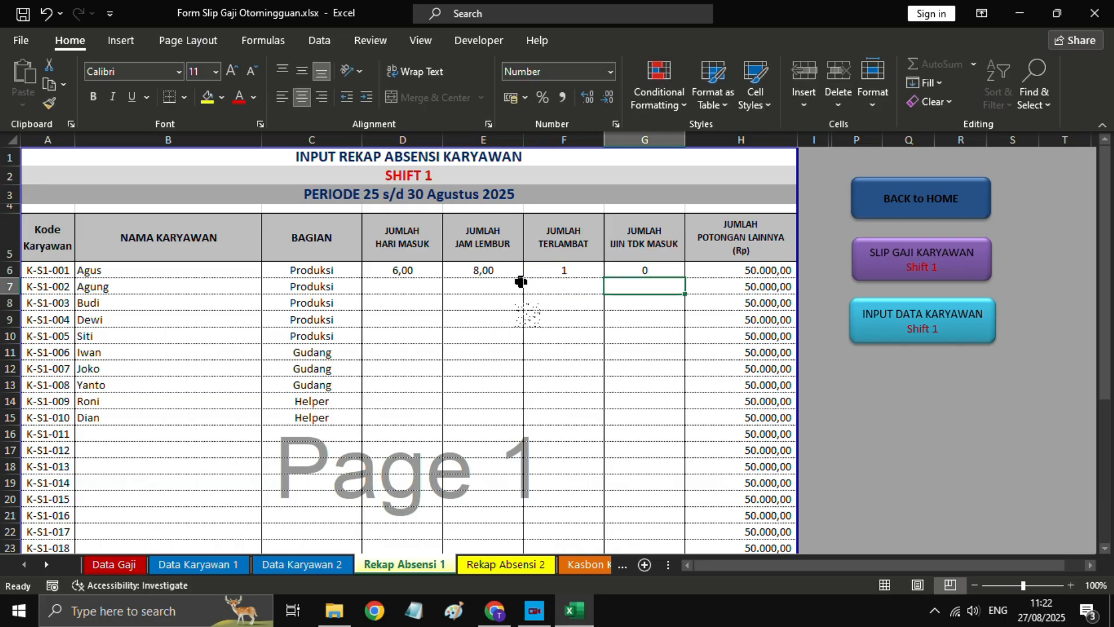
- Fill attendance row 7 with 5 days worked, 8 overtime hours, 0 late arrivals and 1 permitted absence
key(Left)
key(Left)
key(Left)
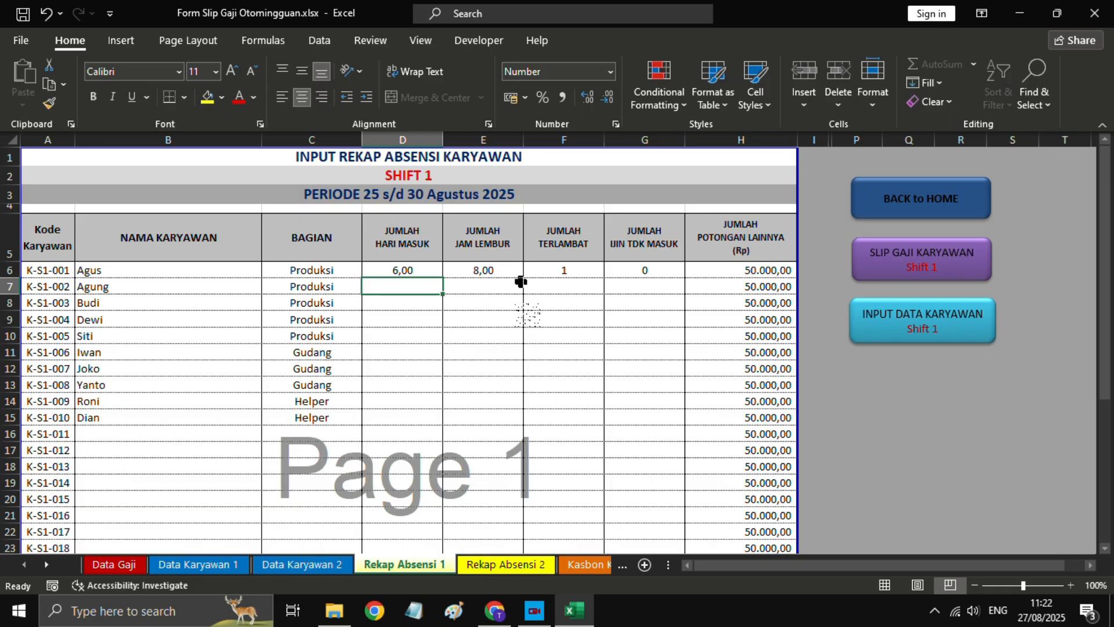
text(5)
key(Tab)
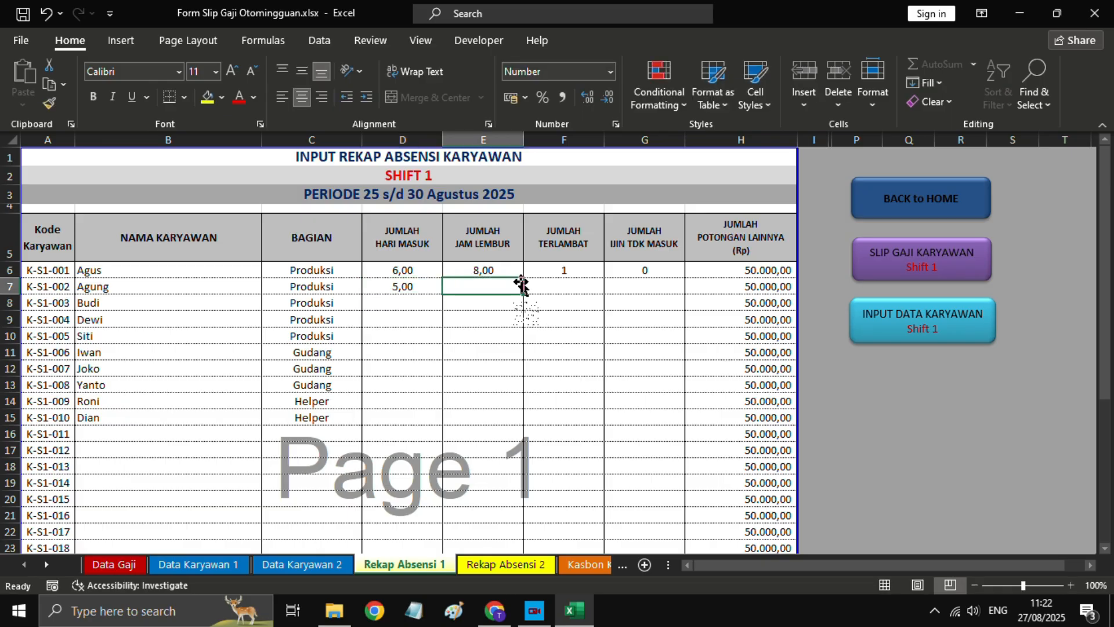
text(8)
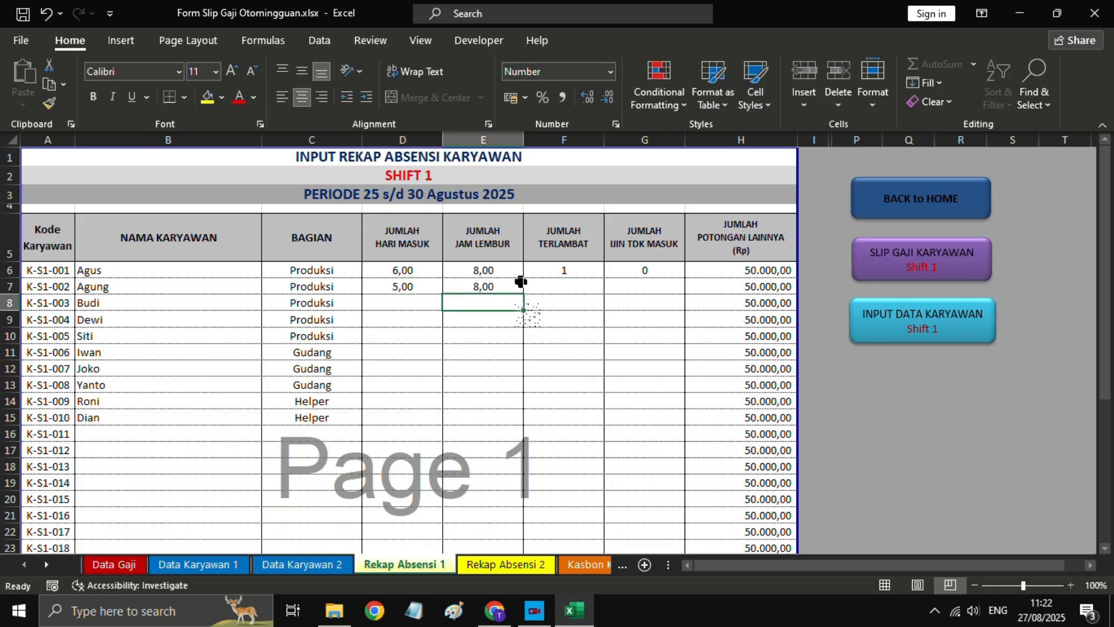
key(Tab)
text(0)
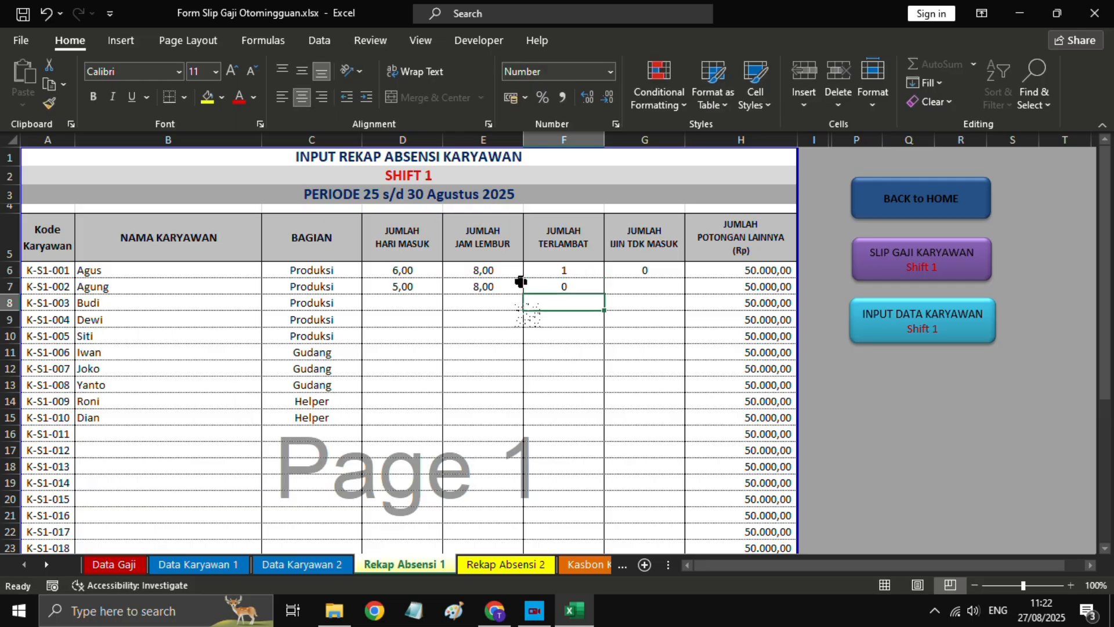
key(Tab)
text(1)
key(Return)
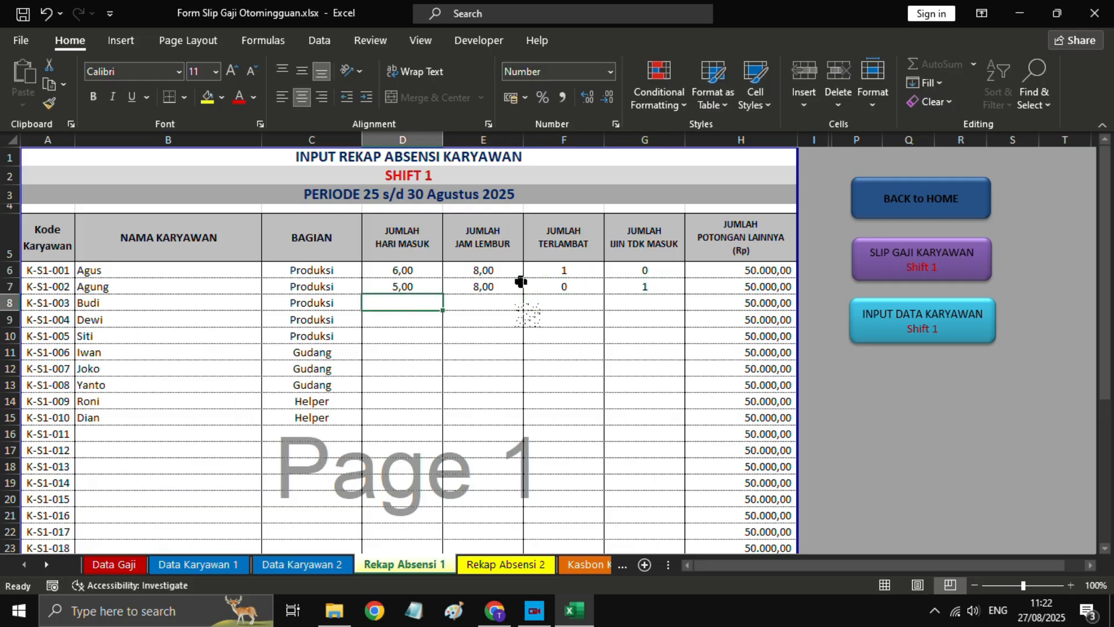
- Fill attendance row 8 with 6 days worked, 7 overtime hours, 2 late arrivals and 0 permitted absences
text(6)
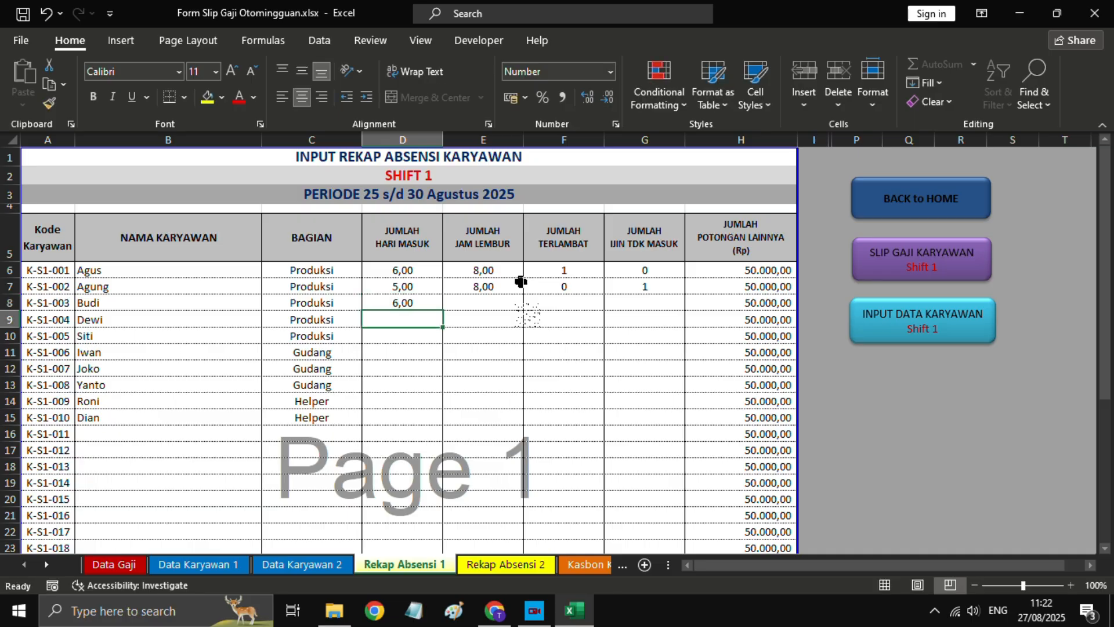
key(Tab)
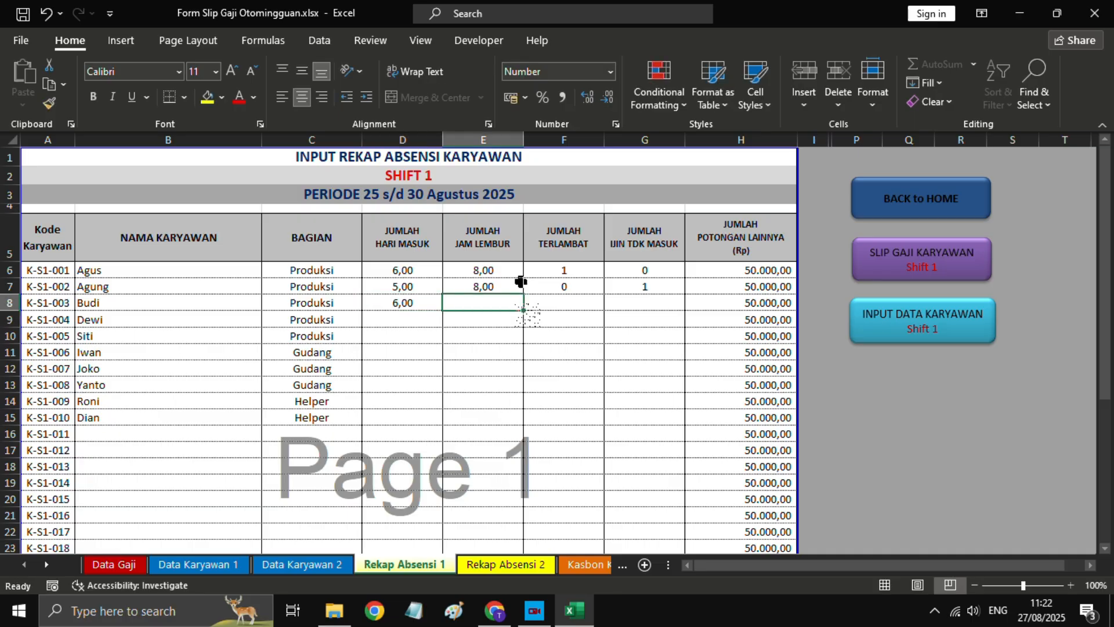
text(7)
key(Tab)
text(2)
key(Tab)
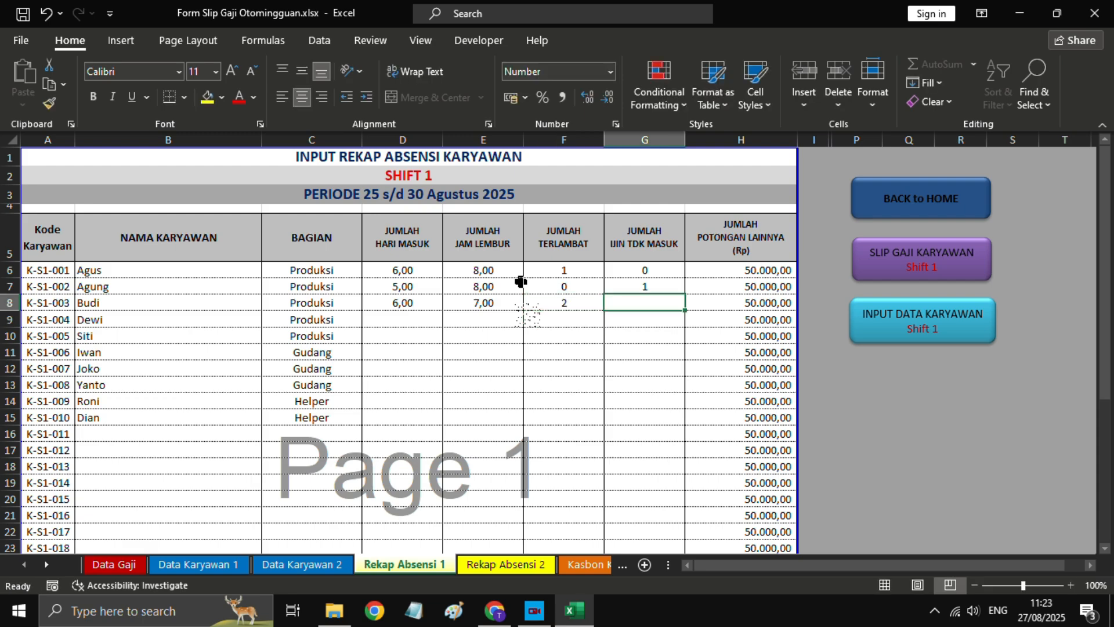
text(0)
key(Return)
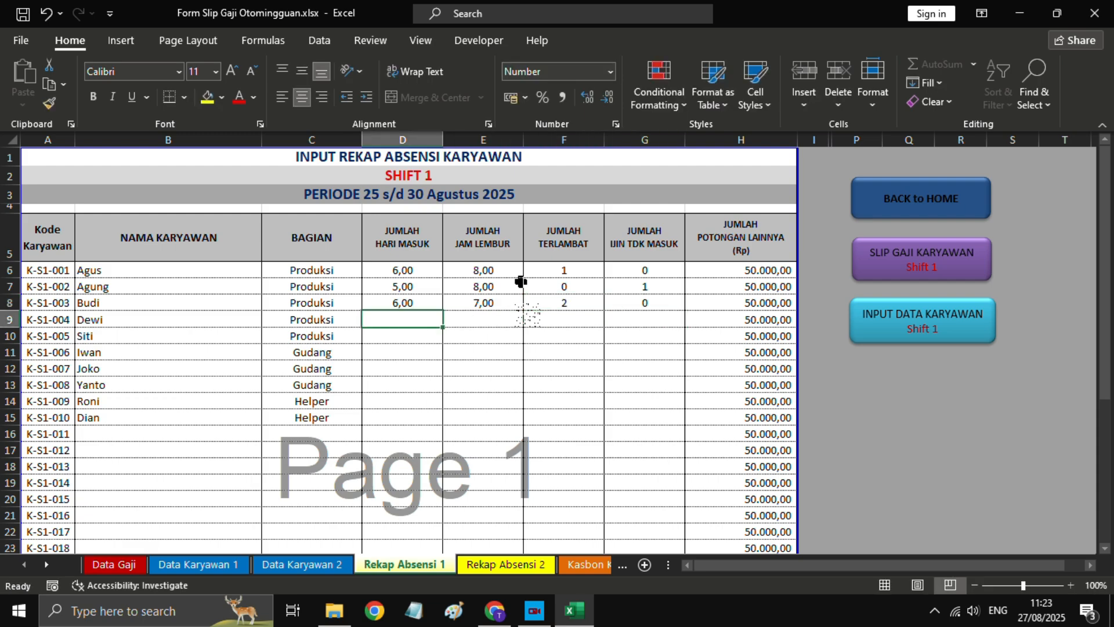
- Fill attendance row 9 with 6 days worked, 8 overtime hours, 0 late arrivals and 2 permitted absences
text(6)
key(Tab)
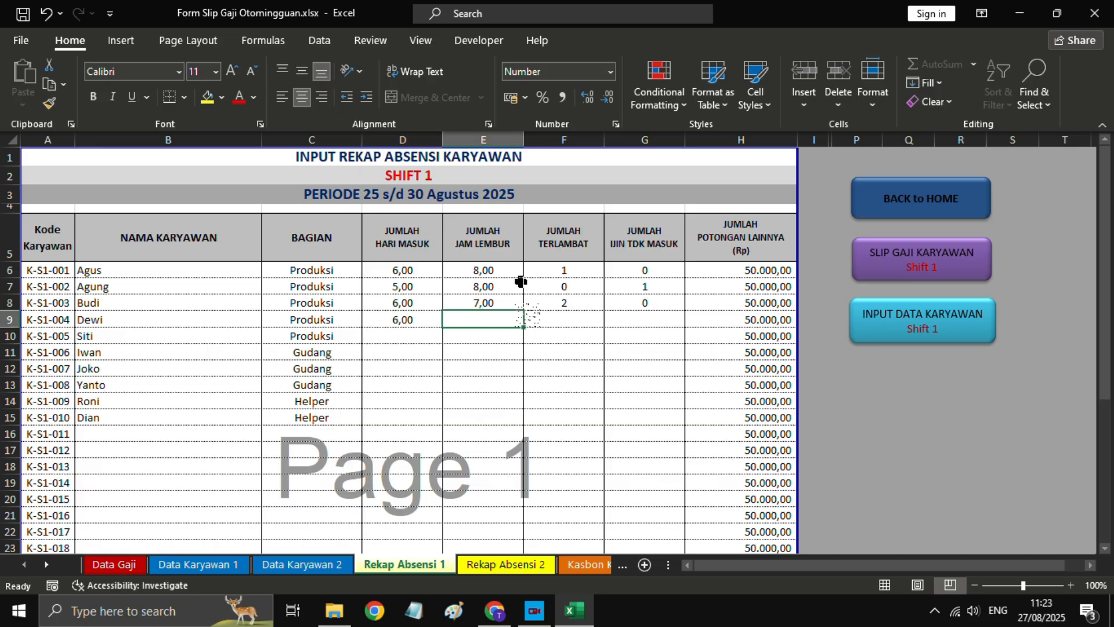
text(8)
key(Tab)
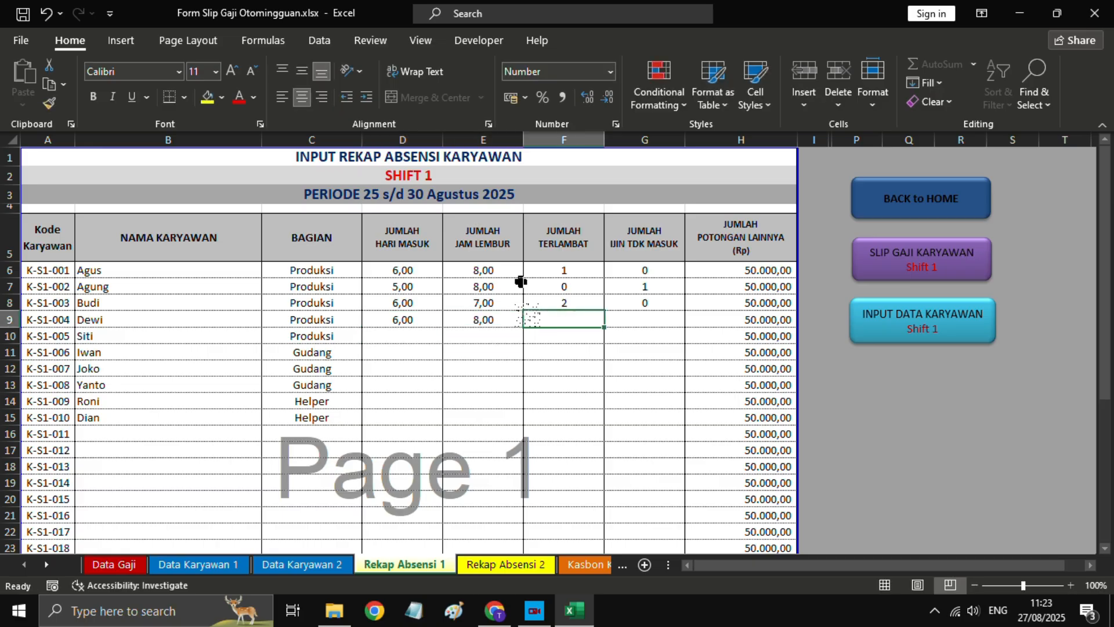
text(0)
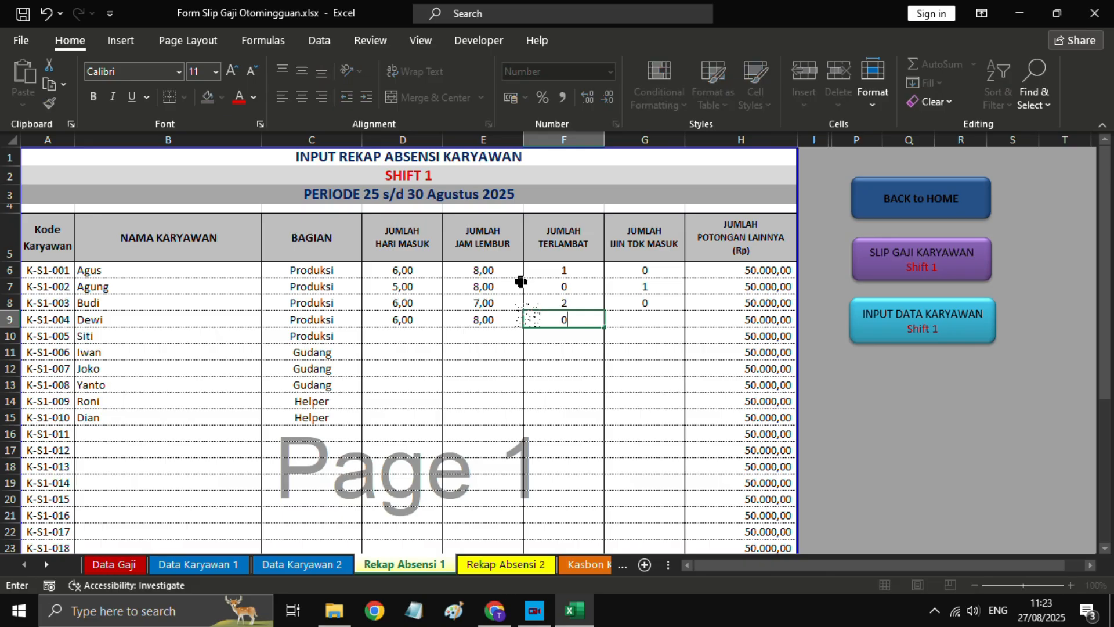
key(Tab)
text(2)
key(Down)
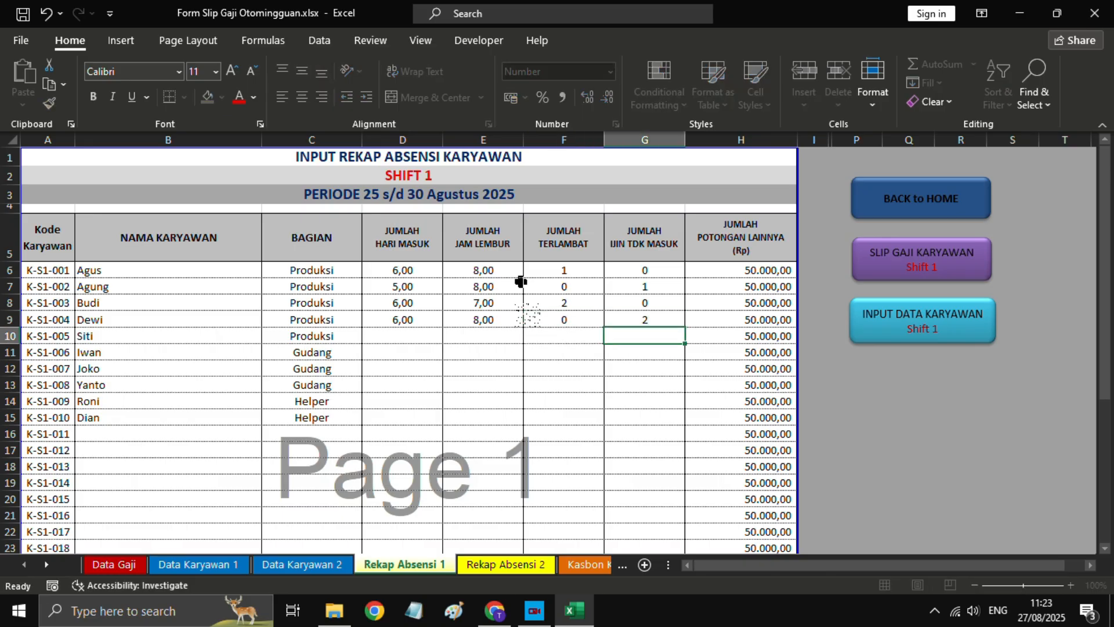
- Fill attendance row 10 with 6 days worked, 7 overtime hours, 1 late arrival and 1 permitted absence
key(Left)
key(Left)
key(Left)
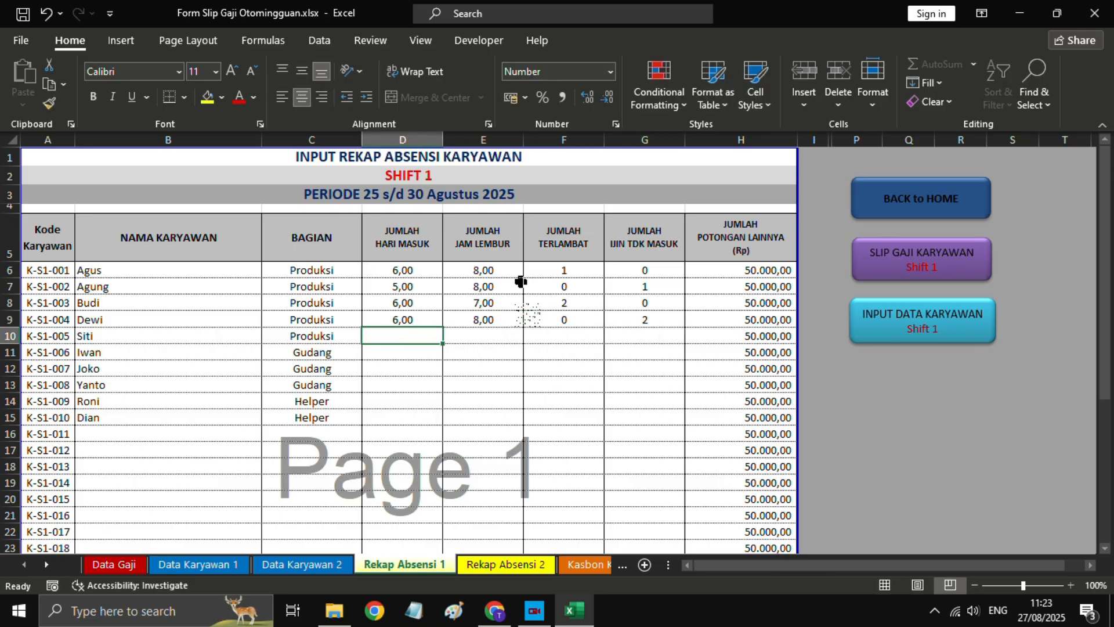
text(6)
key(Tab)
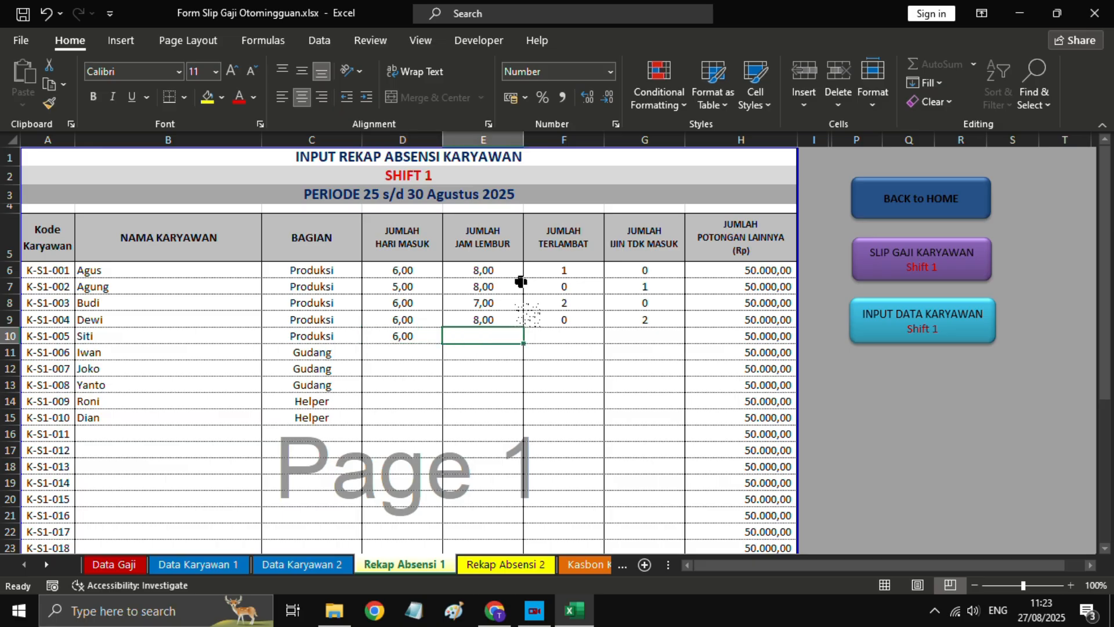
text(7)
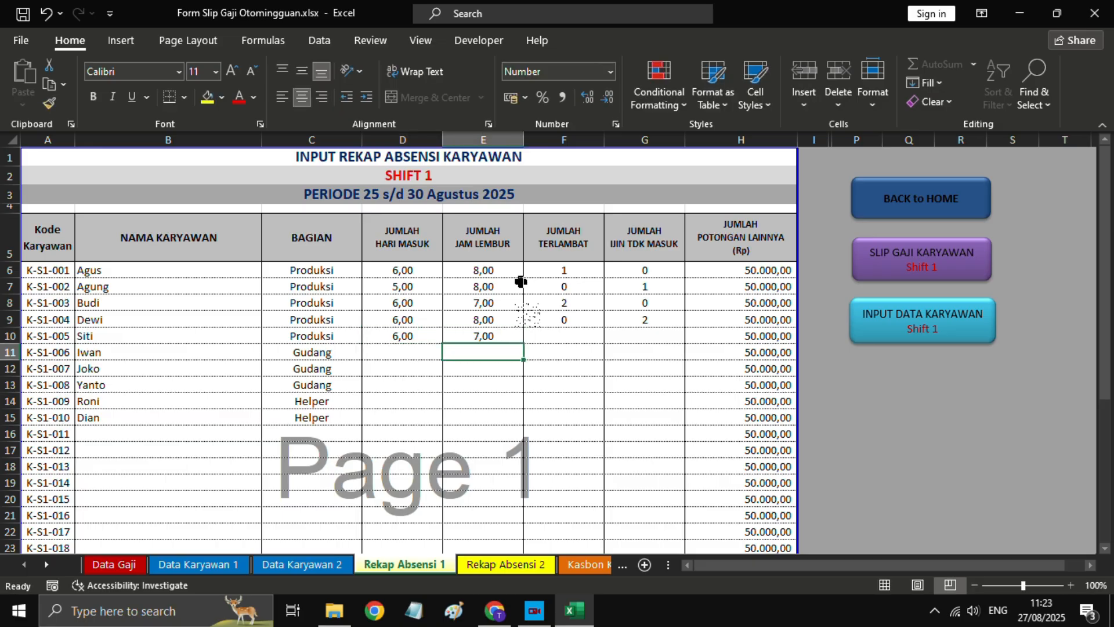
key(Tab)
text(1)
key(Tab)
text(1)
key(Return)
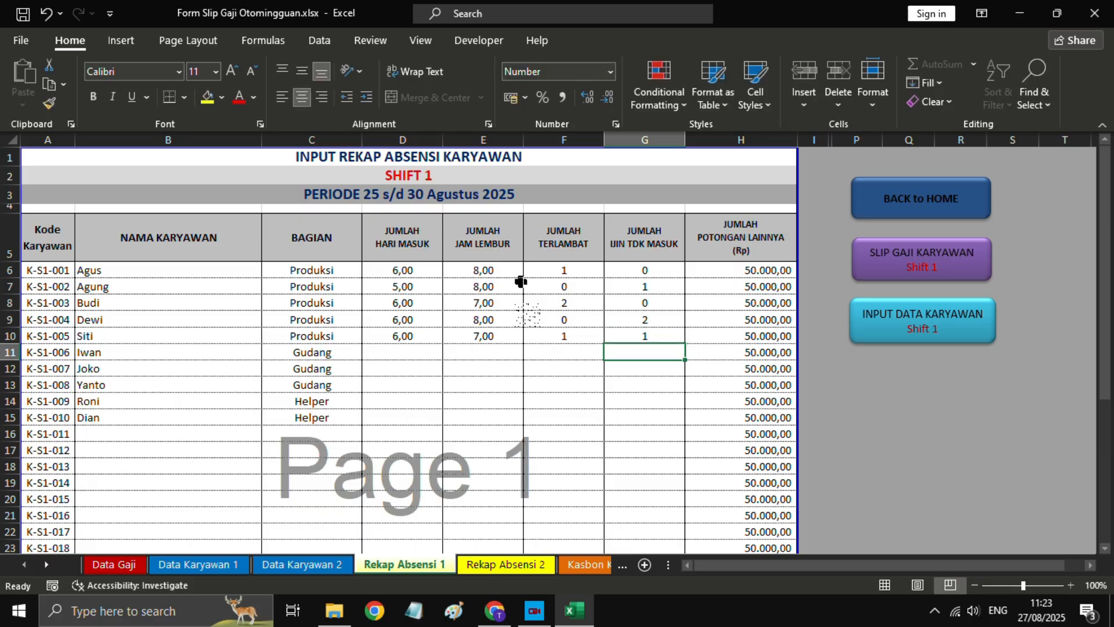
- Fill attendance row 11 with 5 days worked, 8 overtime hours, 2 late arrivals and 1 permitted absence
text(5)
key(Return)
key(Up)
key(Right)
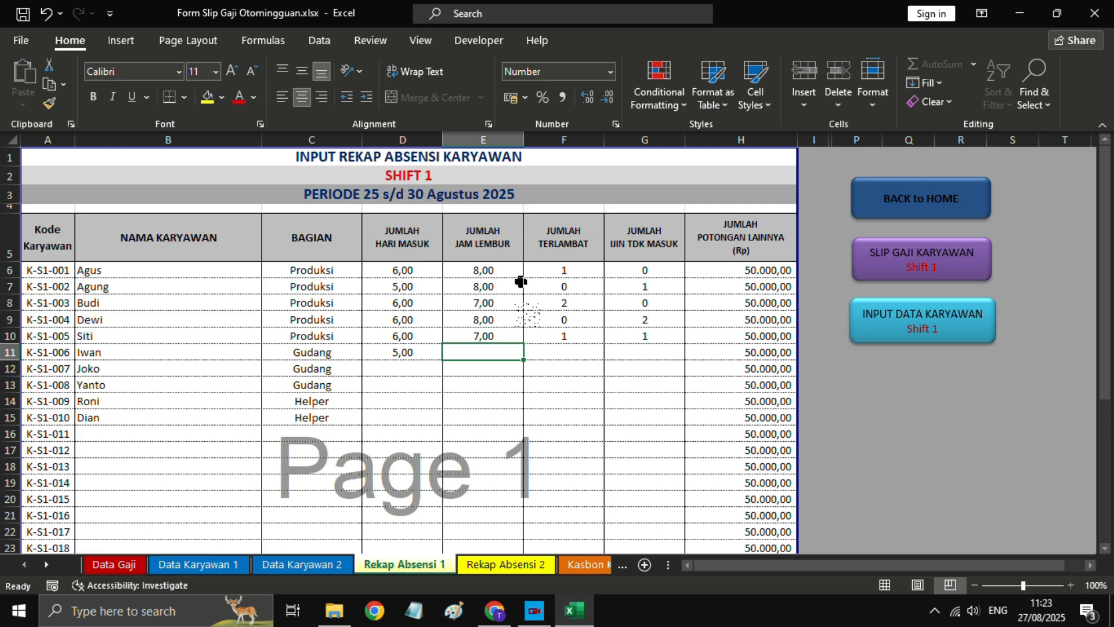
text(8)
key(Tab)
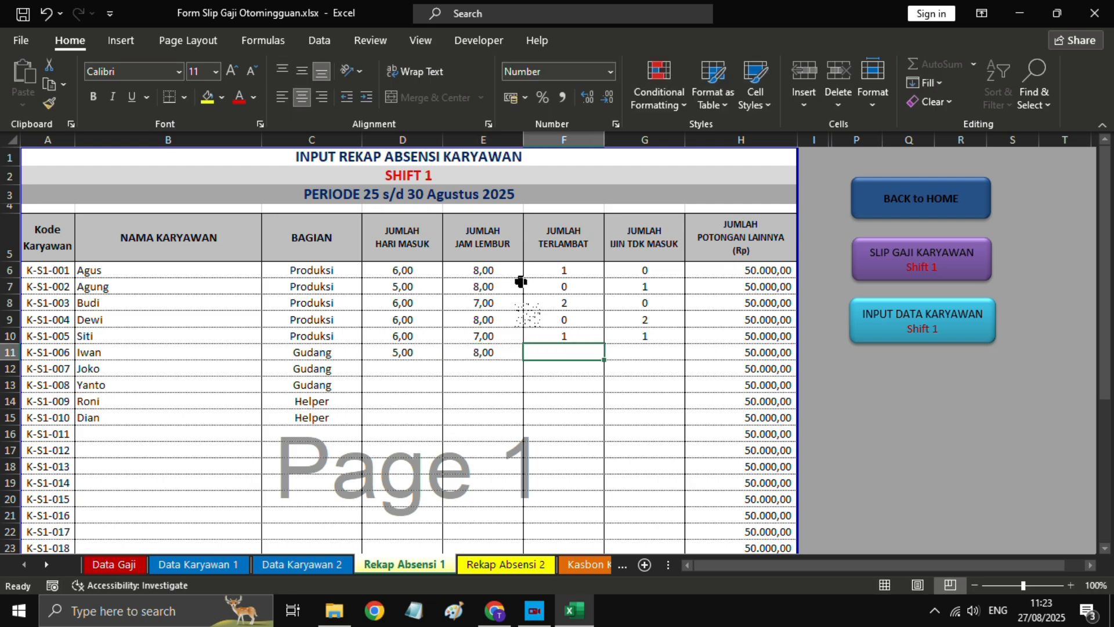
text(2)
key(Tab)
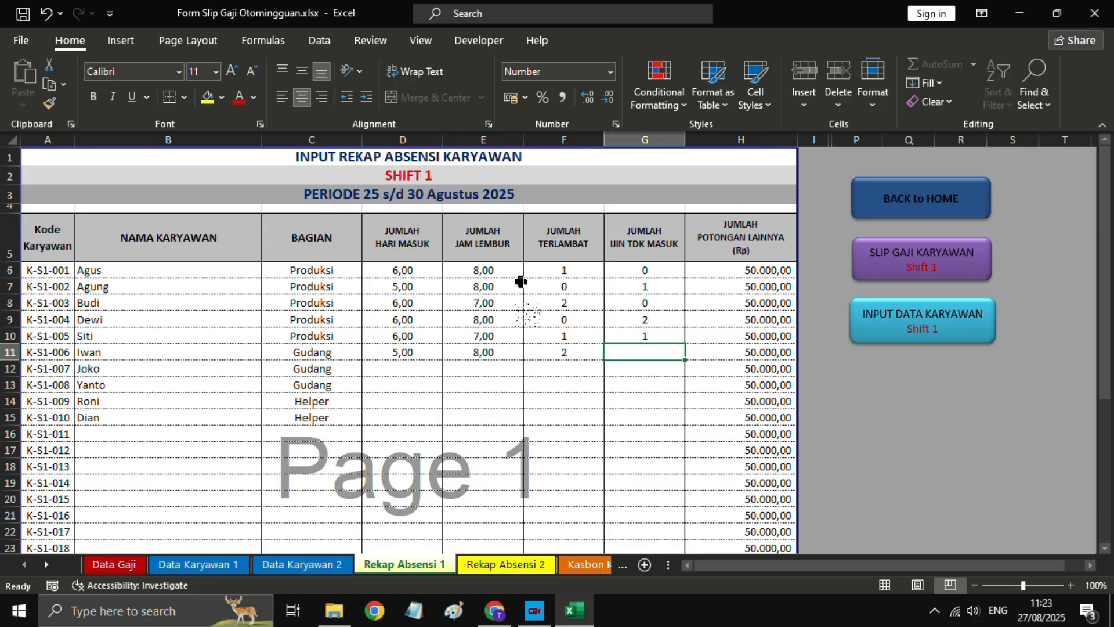
text(1)
key(Return)
- Correct the number of days worked in row 9 to 4
key(Left)
key(Left)
key(Left)
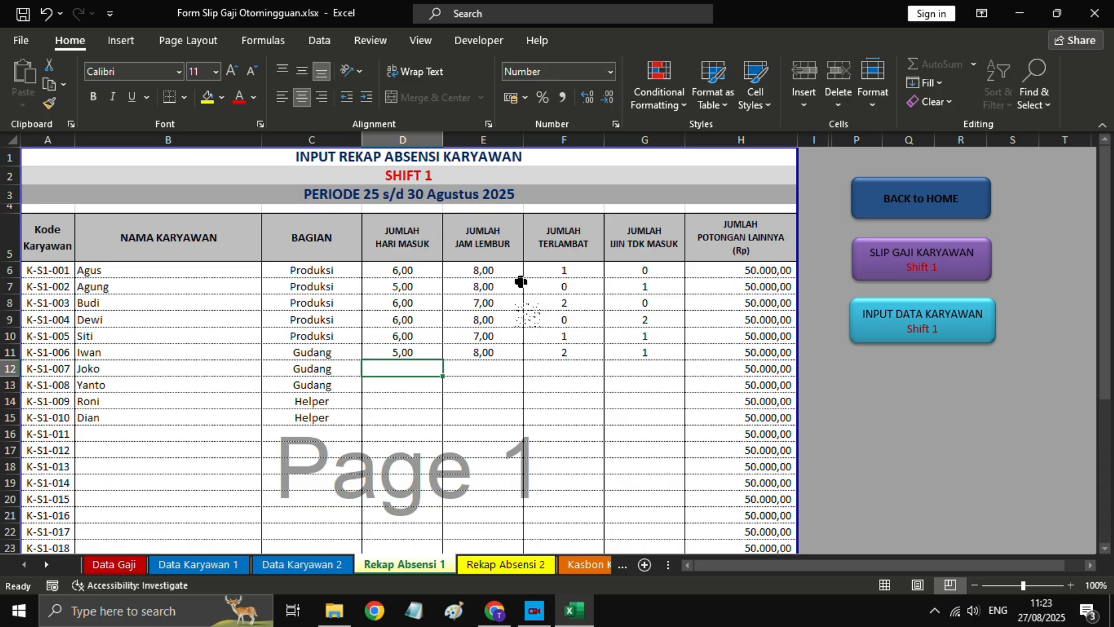
key(Up)
key(Up)
key(Up)
key(Right)
key(Right)
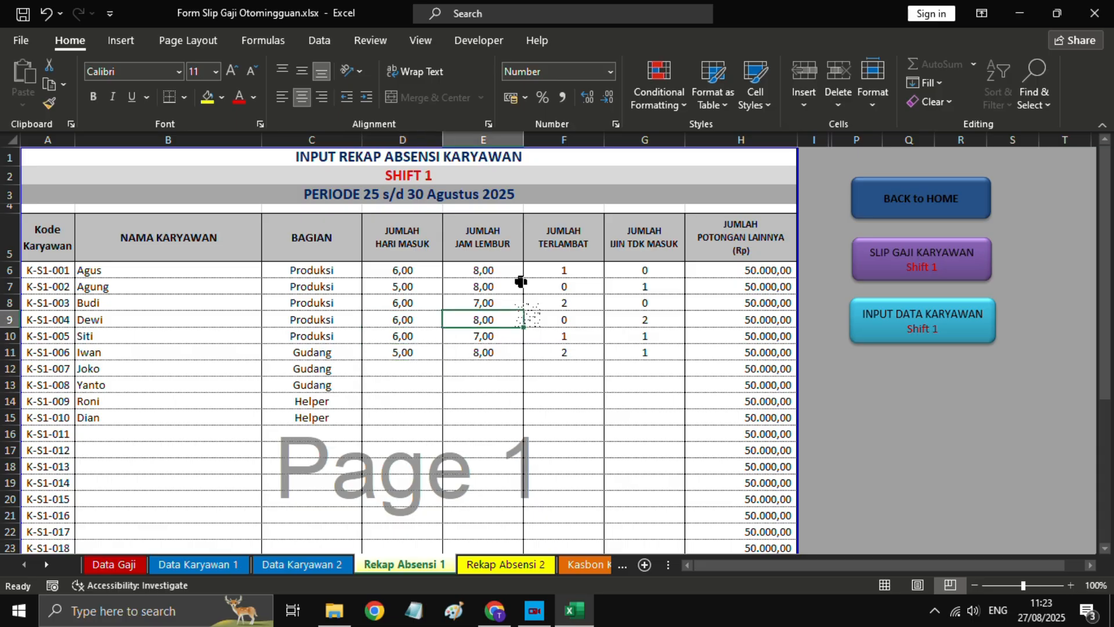
key(Right)
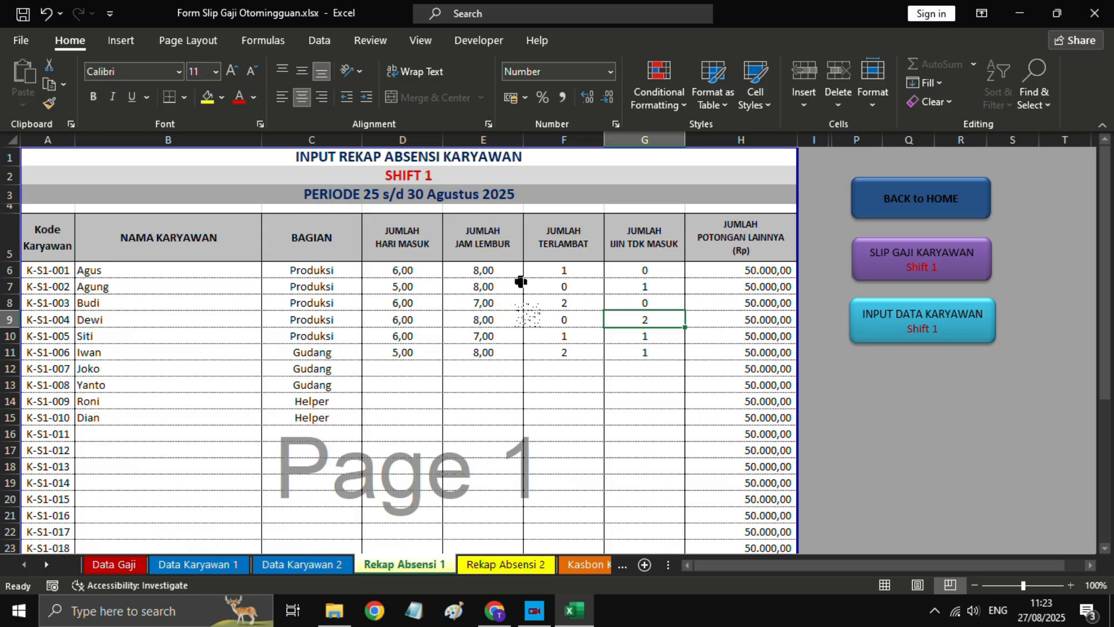
key(Left)
key(Left)
key(Left)
text(4)
key(Return)
- Correct the number of days worked in row 10 to 5
key(Down)
key(Down)
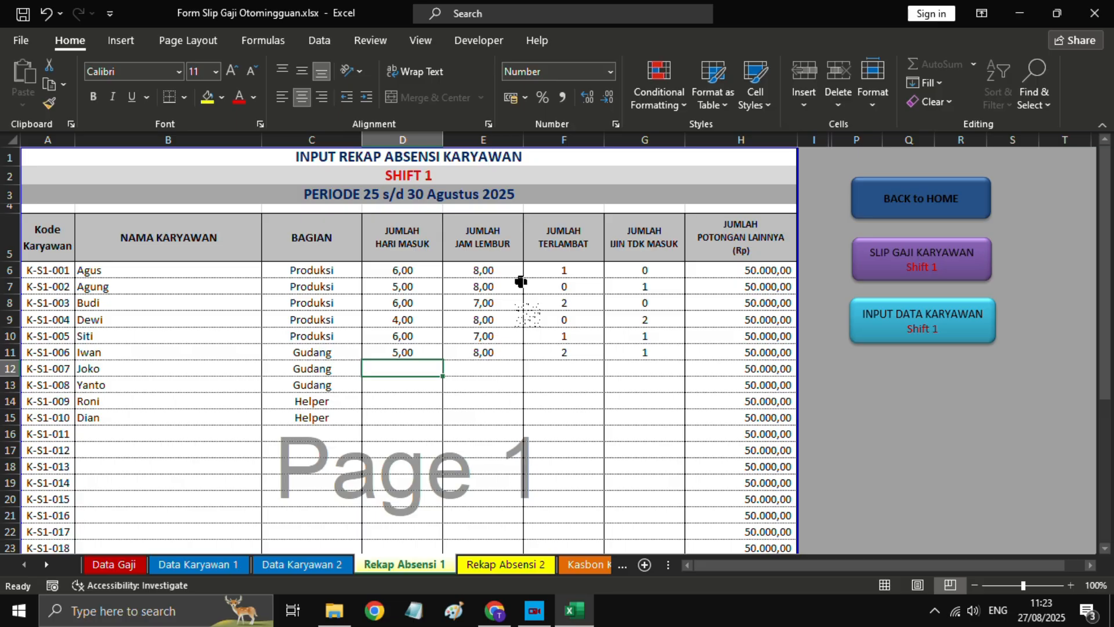
key(Up)
key(Up)
text(5)
key(Return)
- Fill attendance row 12 with 5 days worked, 8 overtime hours, 3 late arrivals and 1 permitted absence
key(Down)
text(5)
key(Return)
key(Up)
key(Right)
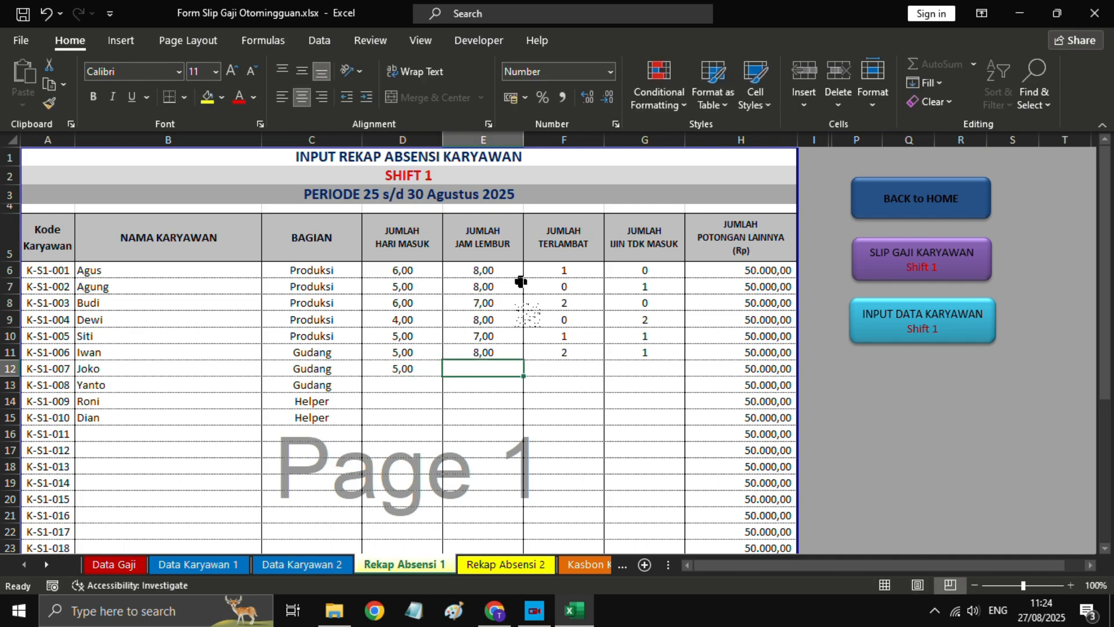
text(8)
key(Return)
key(Up)
key(Right)
text(3)
key(Return)
key(Up)
key(Right)
text(1)
key(Return)
- Fill attendance row 13 with 6 days worked, 5 overtime hours, 1 late arrival and 0 permitted absences
key(Left)
key(Left)
key(Left)
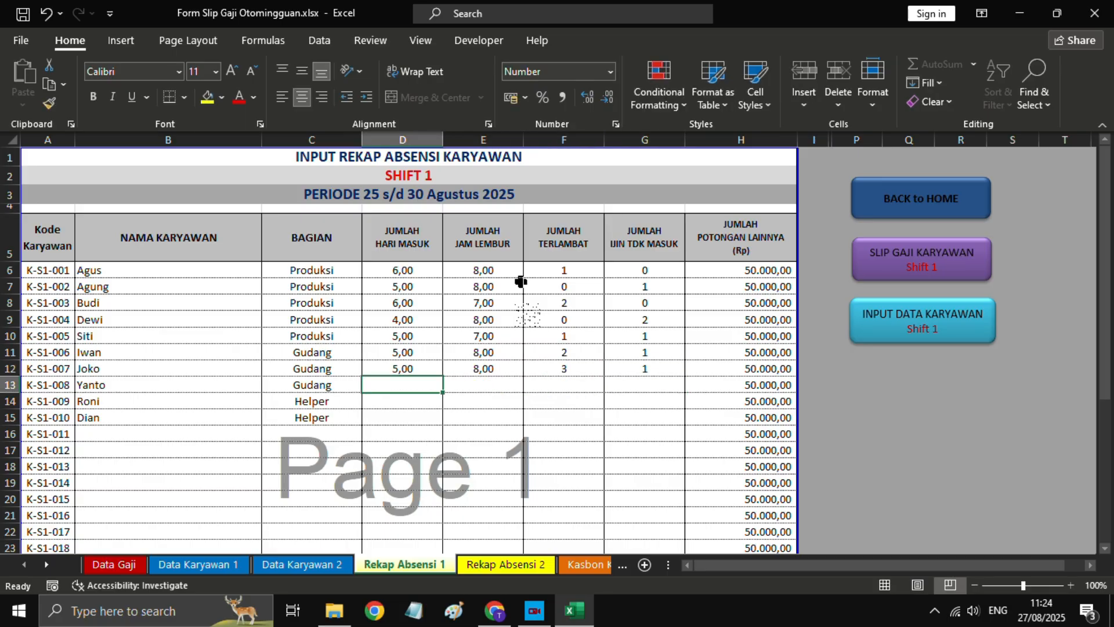
text(6)
key(Return)
key(Up)
key(Right)
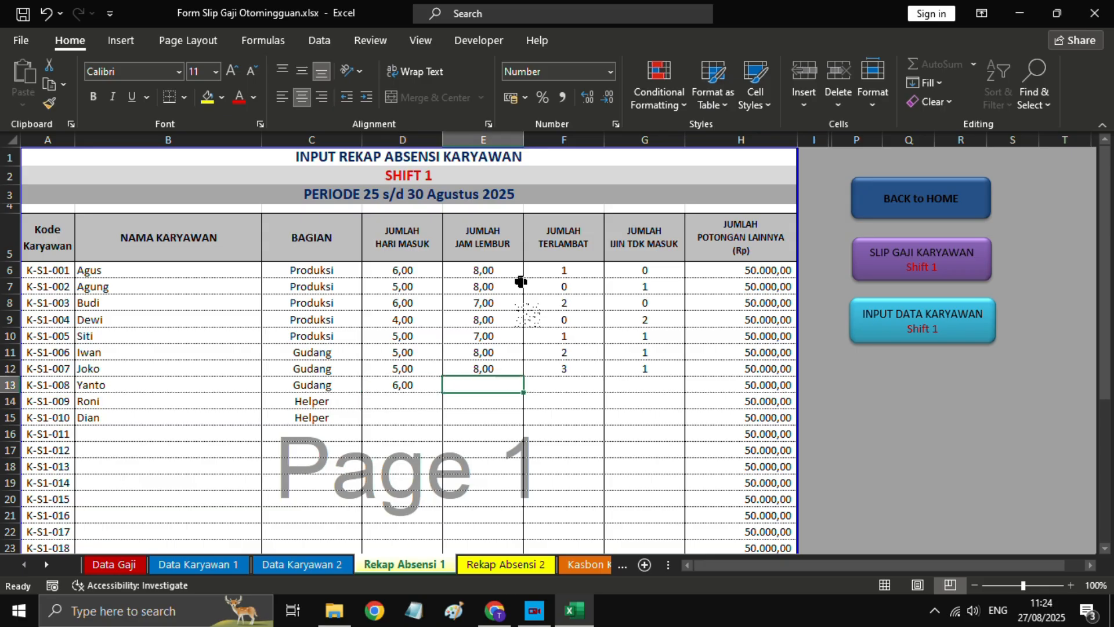
text(5)
key(Return)
key(Up)
key(Right)
text(1)
key(Return)
key(Up)
key(Right)
text(0)
key(Return)
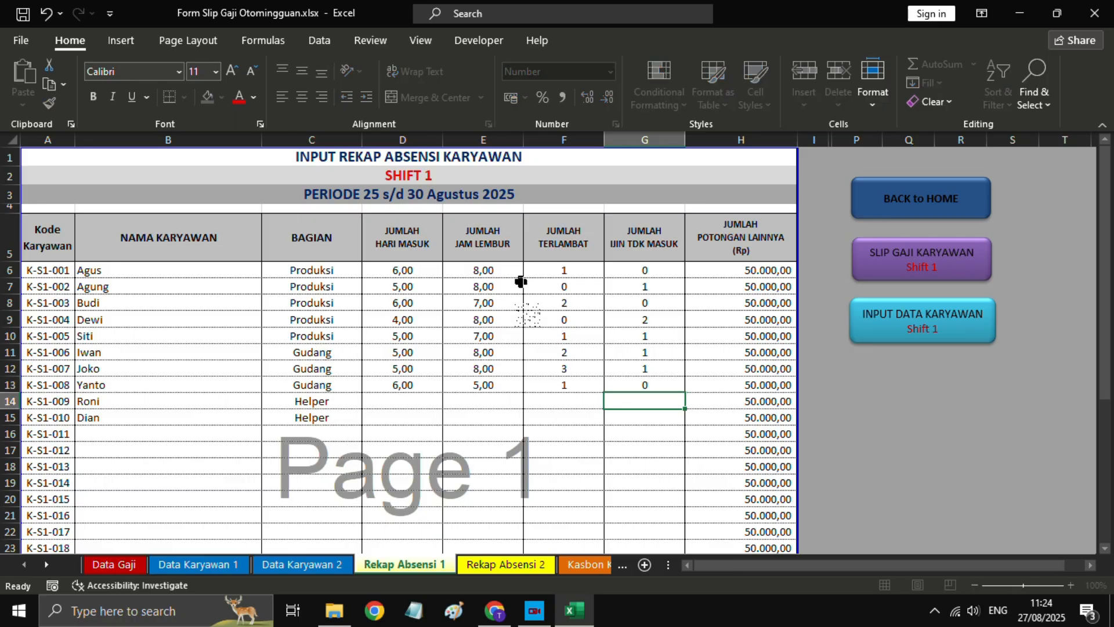
- Fill attendance row 14 with 6 days worked, 6 overtime hours, 0 late arrivals and 0 permitted absences
key(Left)
key(Left)
key(Left)
text(6)
key(Return)
key(Up)
key(Right)
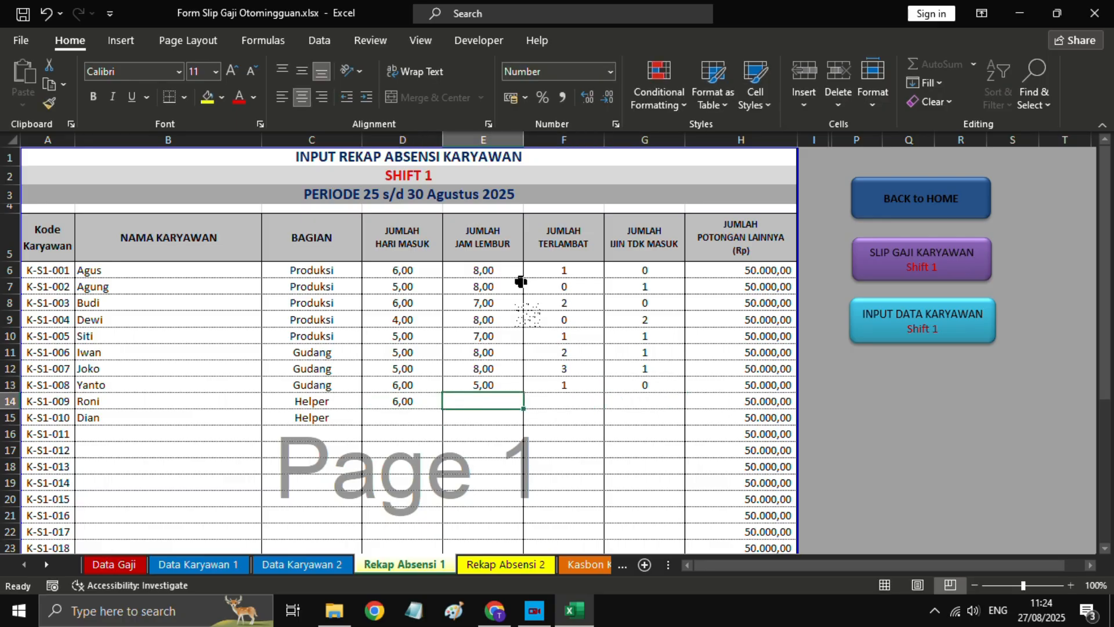
text(6)
key(Return)
key(Up)
key(Right)
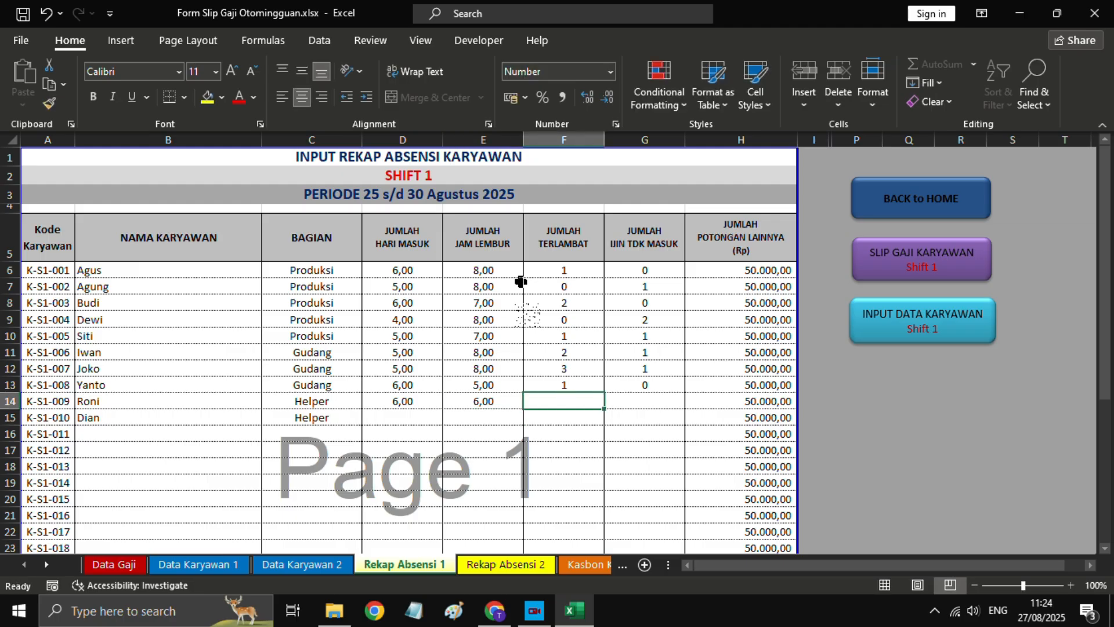
text(0)
key(Return)
key(Up)
key(Right)
text(0)
key(Return)
- Fill attendance row 15 with 5 days worked, 6 overtime hours, 2 late arrivals and 1 permitted absence
key(Left)
key(Left)
key(Left)
text(6)
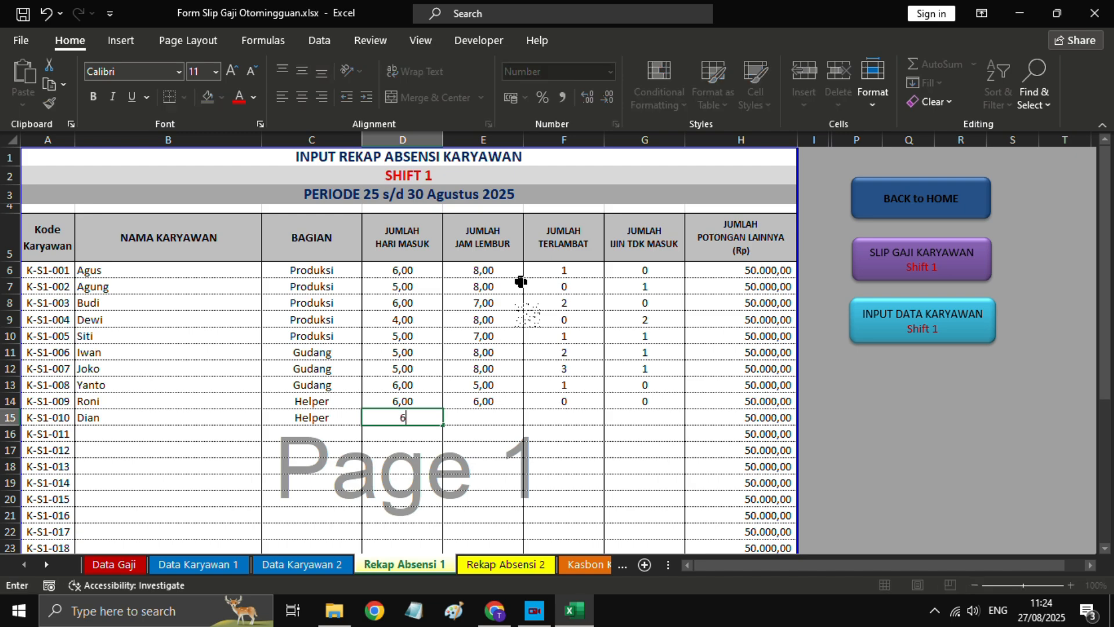
key(Return)
key(Up)
text(5)
key(Return)
key(Up)
key(Right)
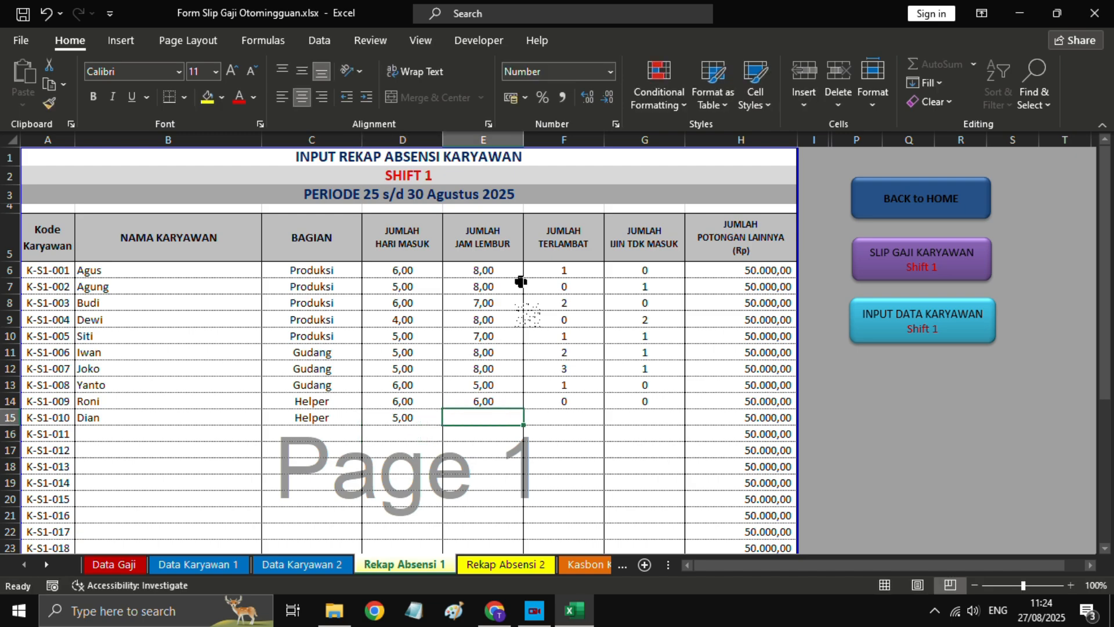
text(6)
key(Return)
key(Up)
key(Right)
text(2)
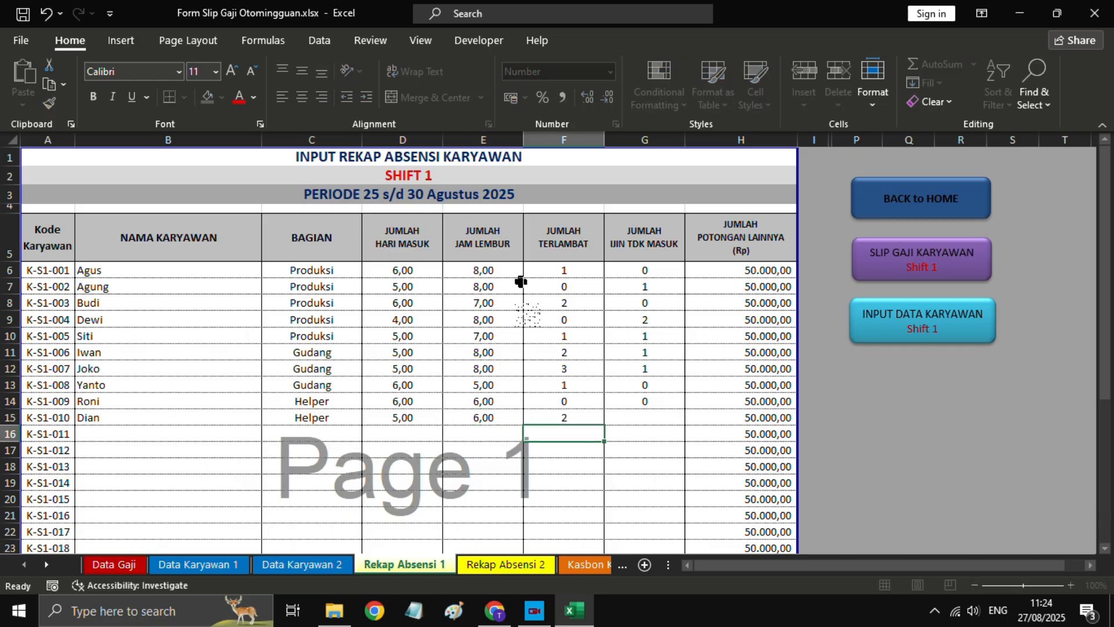
key(Return)
key(Up)
key(Right)
text(1)
key(Return)
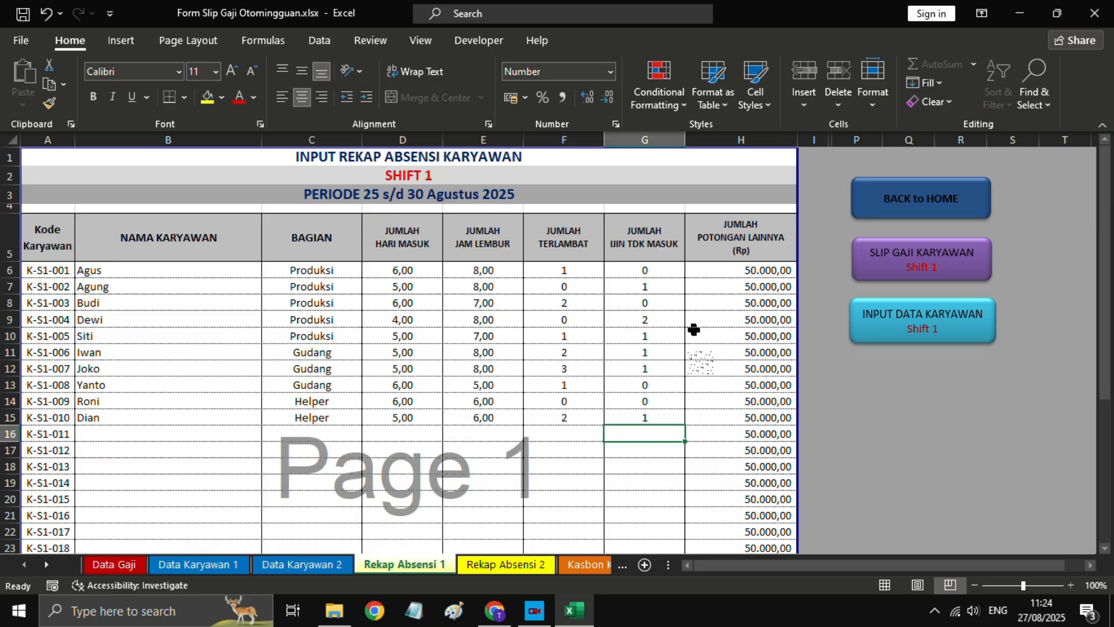
- Open the Shift 1 employee salary slips
click(887, 261)
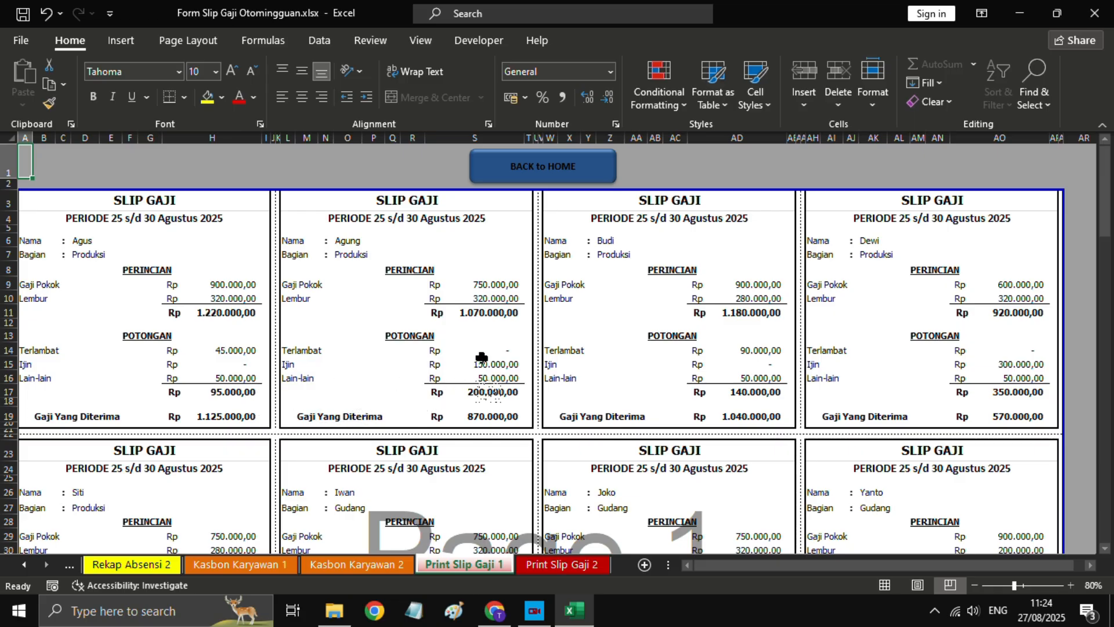
- Open the Shift 1 employee cash advance (kasbon) sheet and choose the first listed employee code in row 5
scroll(540, 357, down, 1)
scroll(547, 355, up, 1)
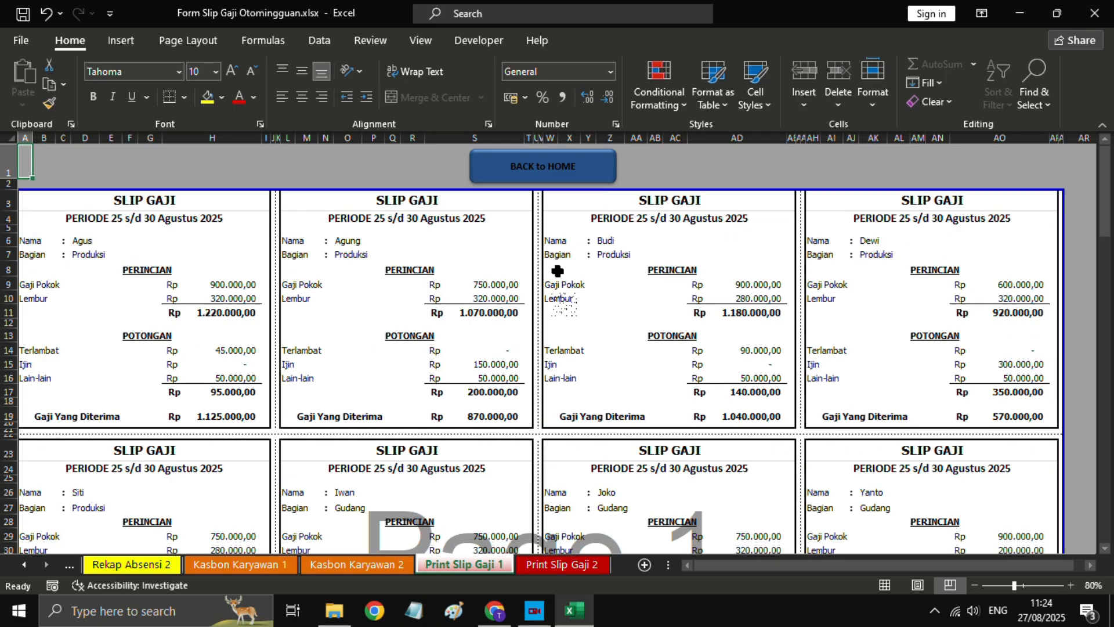
click(569, 181)
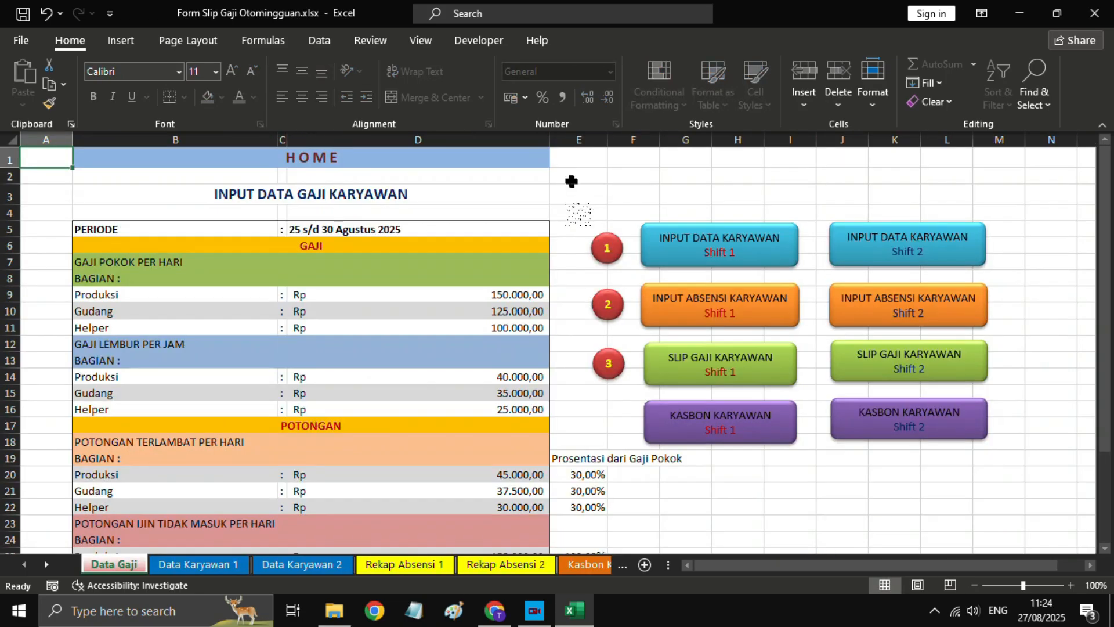
click(711, 414)
click(62, 242)
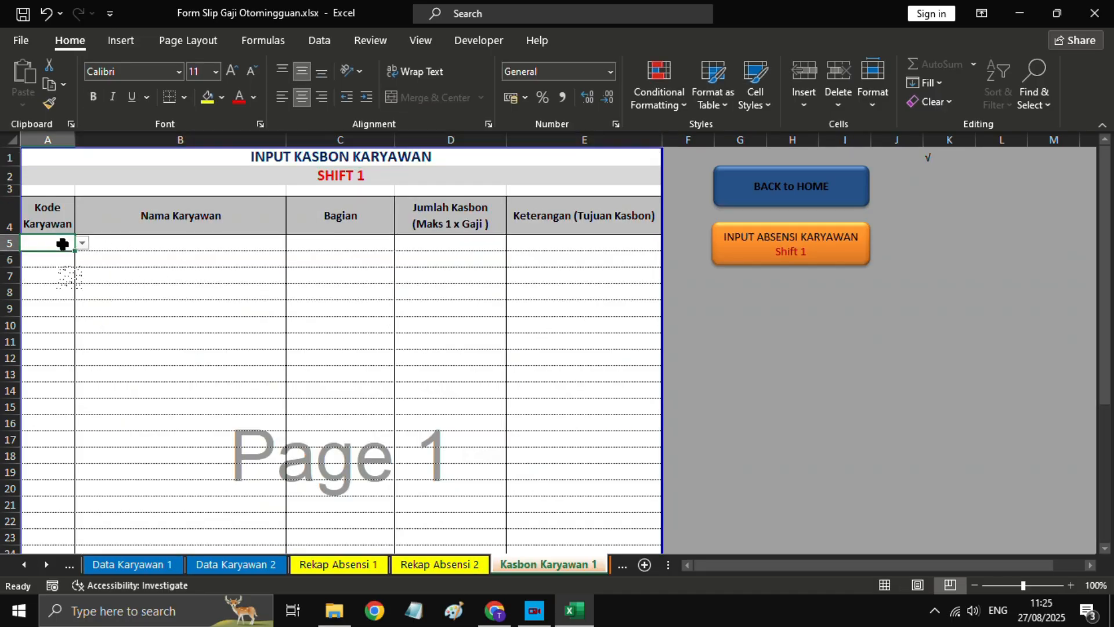
click(82, 244)
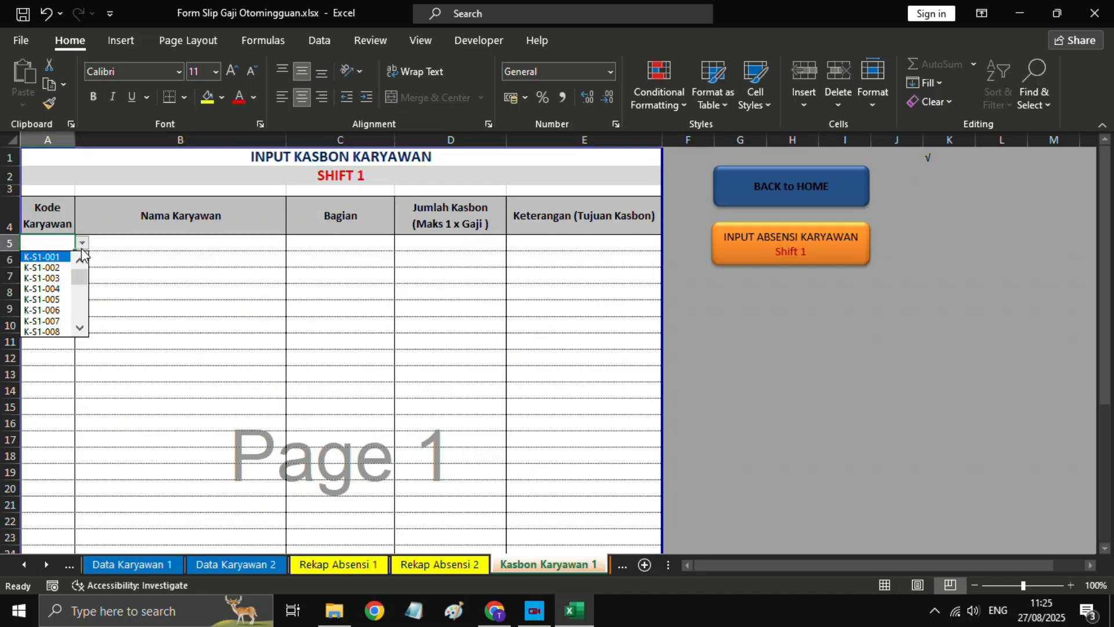
click(47, 257)
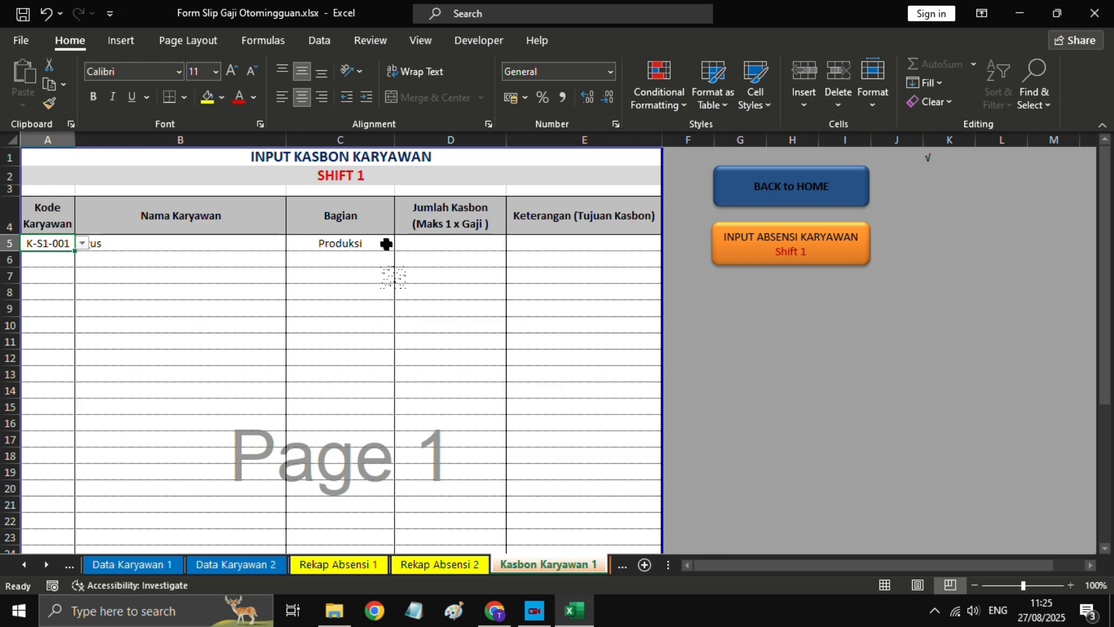
- Set the cash advance amount in row 5 to 200000 and its purpose to "untuk berobat"
click(412, 243)
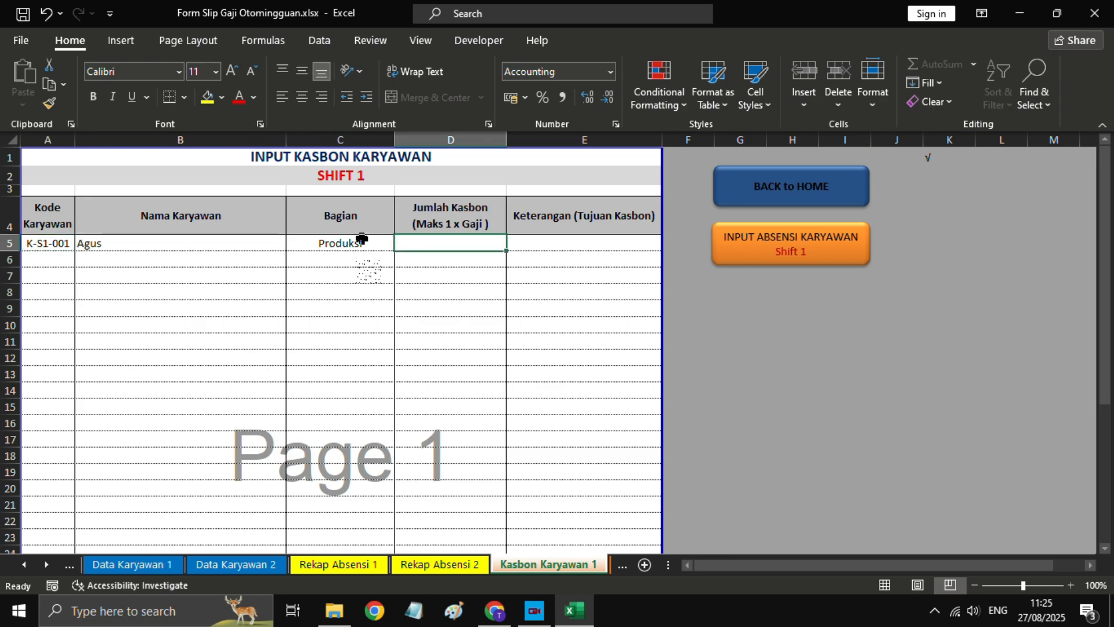
text(200.00)
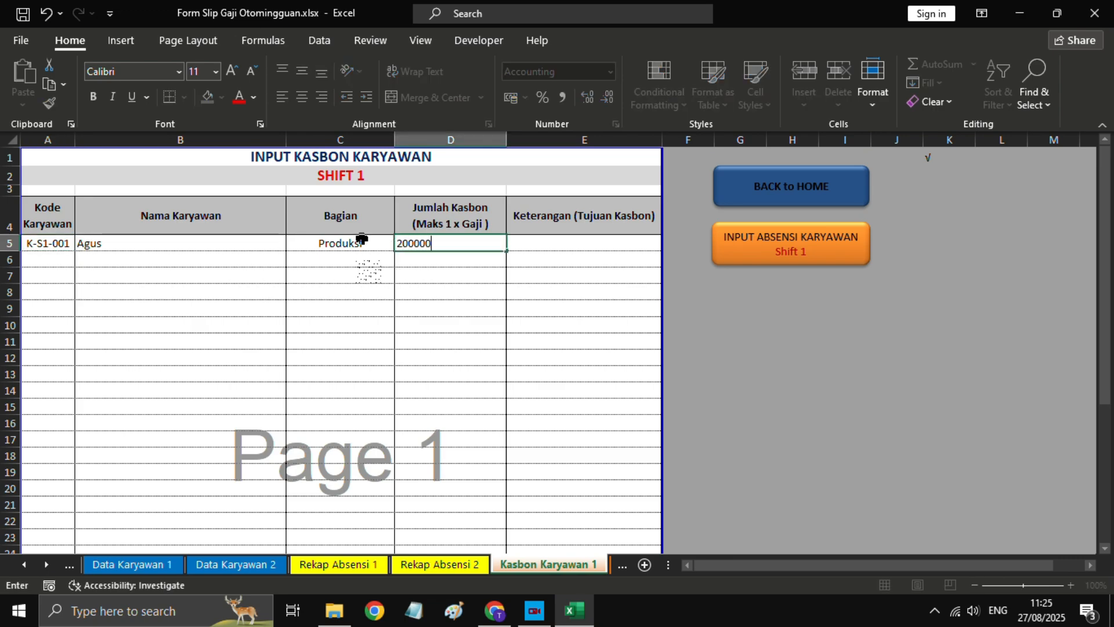
text(0)
key(Return)
key(Up)
key(Right)
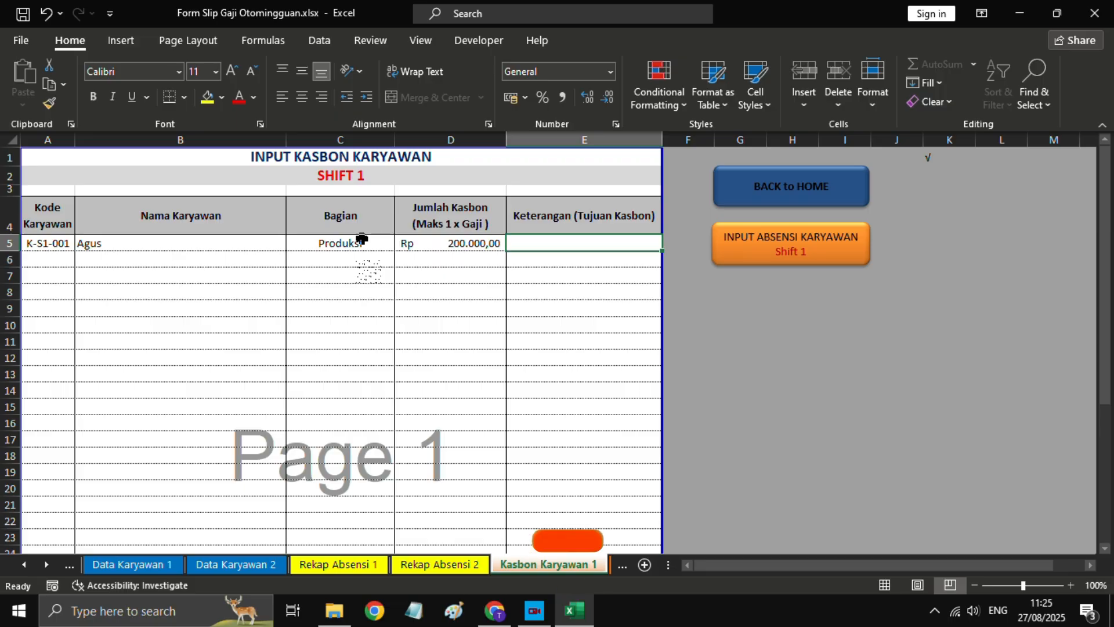
text(untuk berobat)
key(Return)
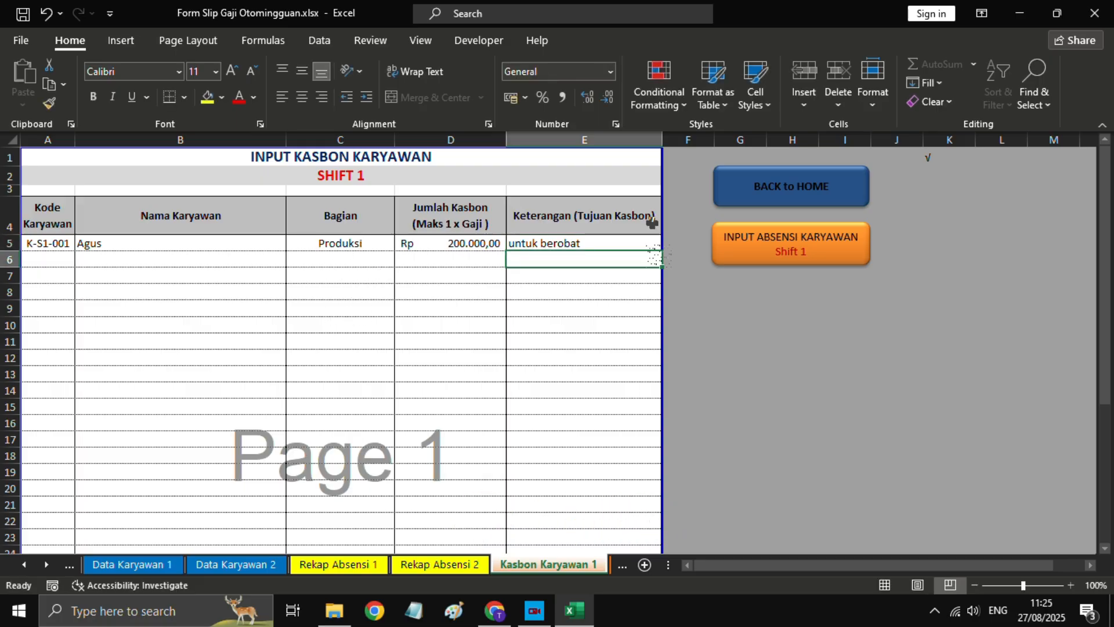
- Check the first employee's other deductions in the Shift 1 attendance recap and the Lain-lain amount on their salary slip
click(790, 248)
click(758, 266)
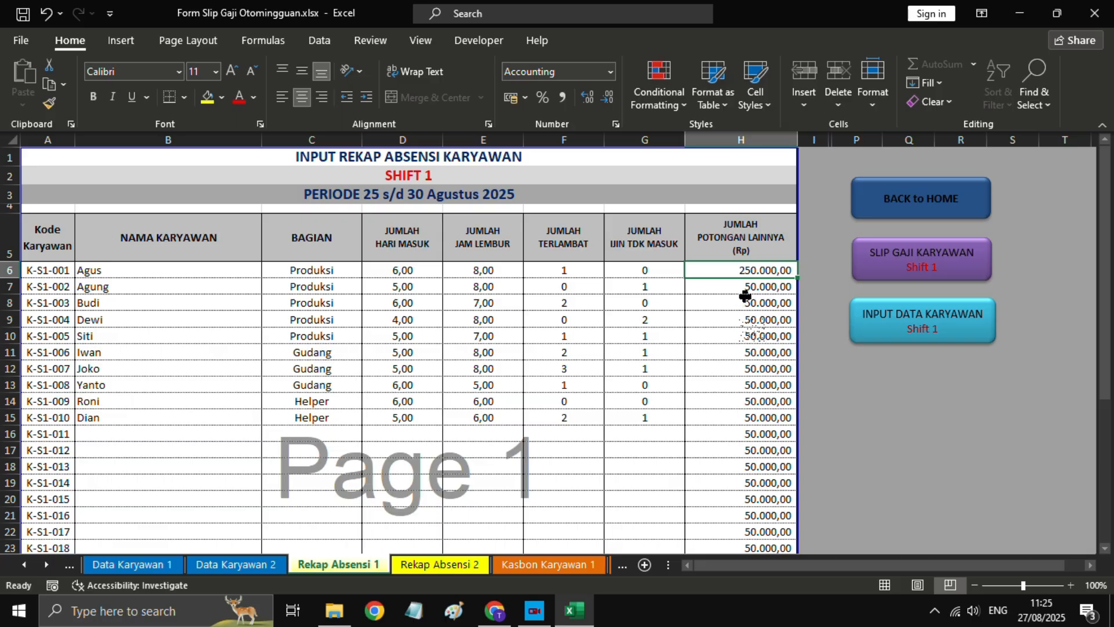
click(877, 262)
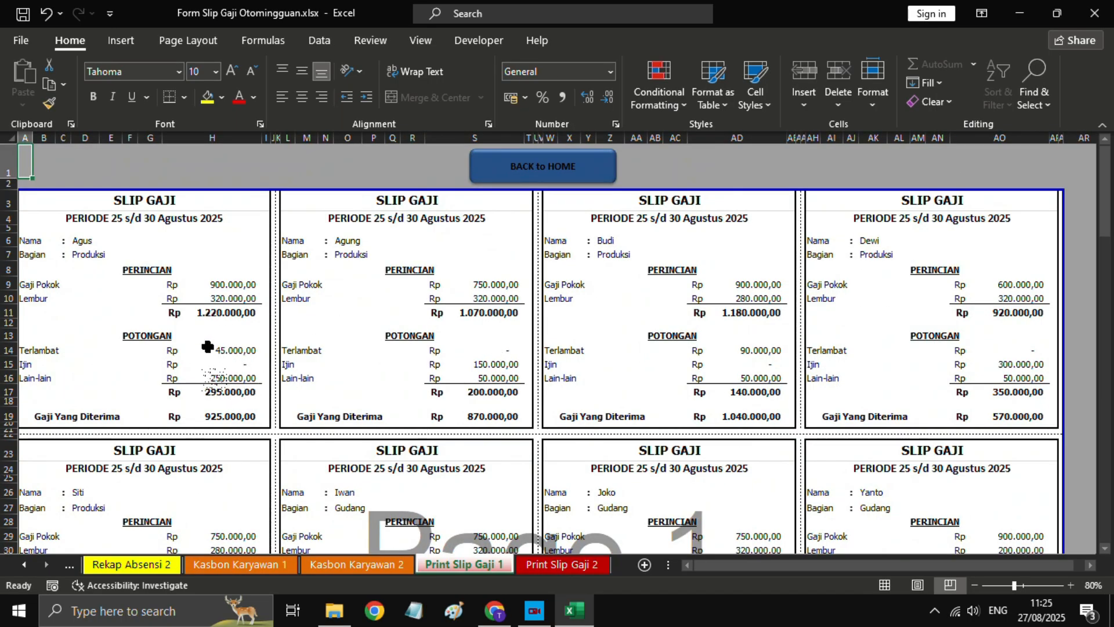
click(194, 378)
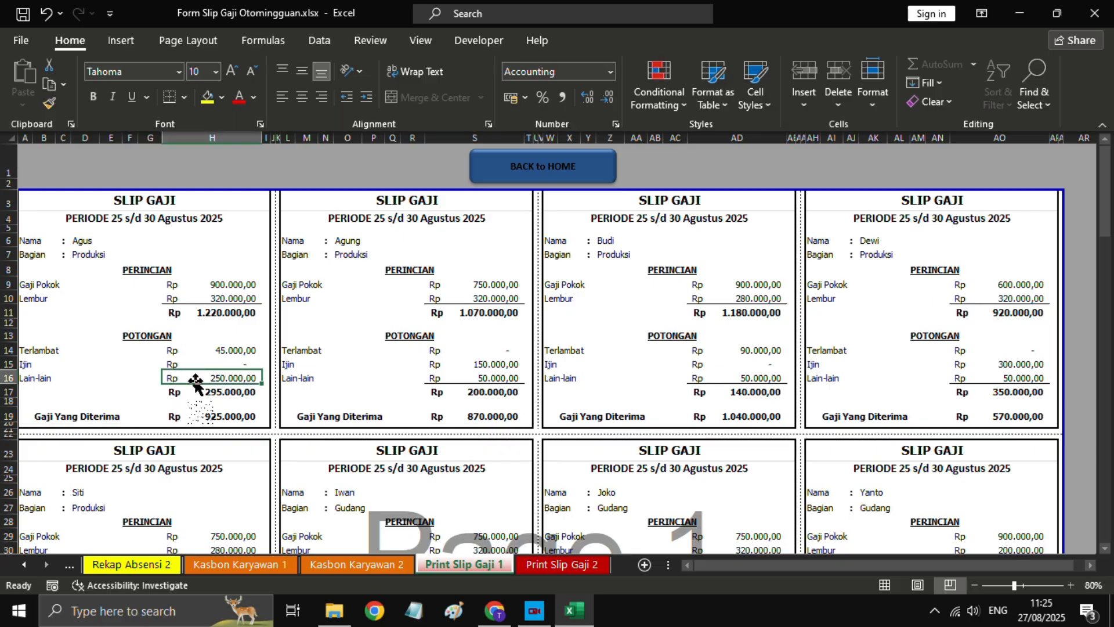
- Return to the Shift 1 cash advance sheet and choose the second listed employee code in row 6
click(539, 174)
click(735, 418)
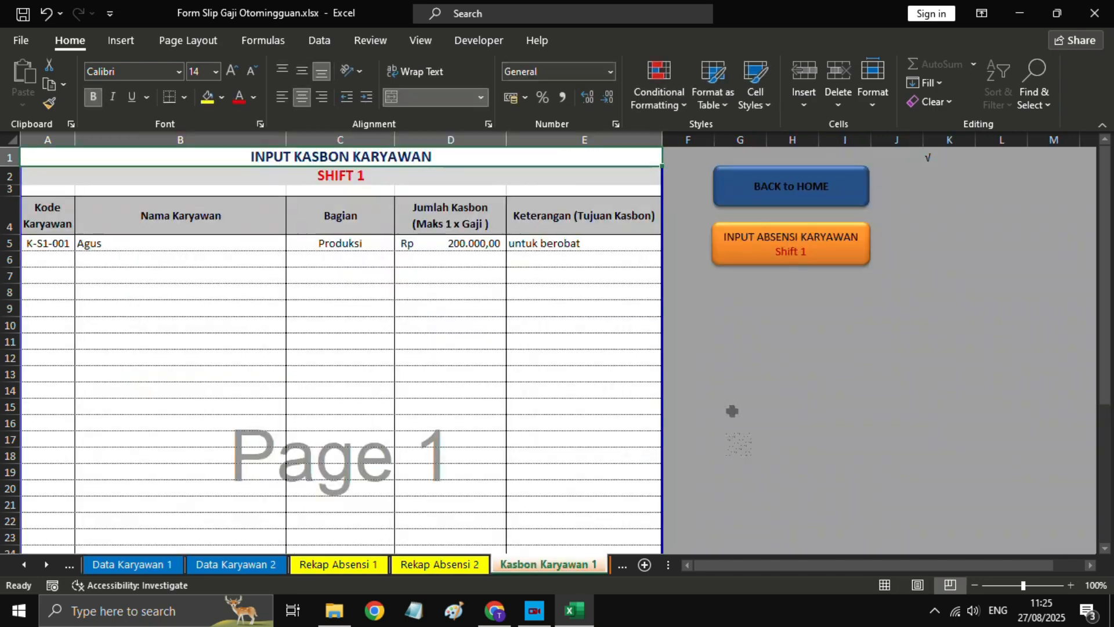
click(58, 262)
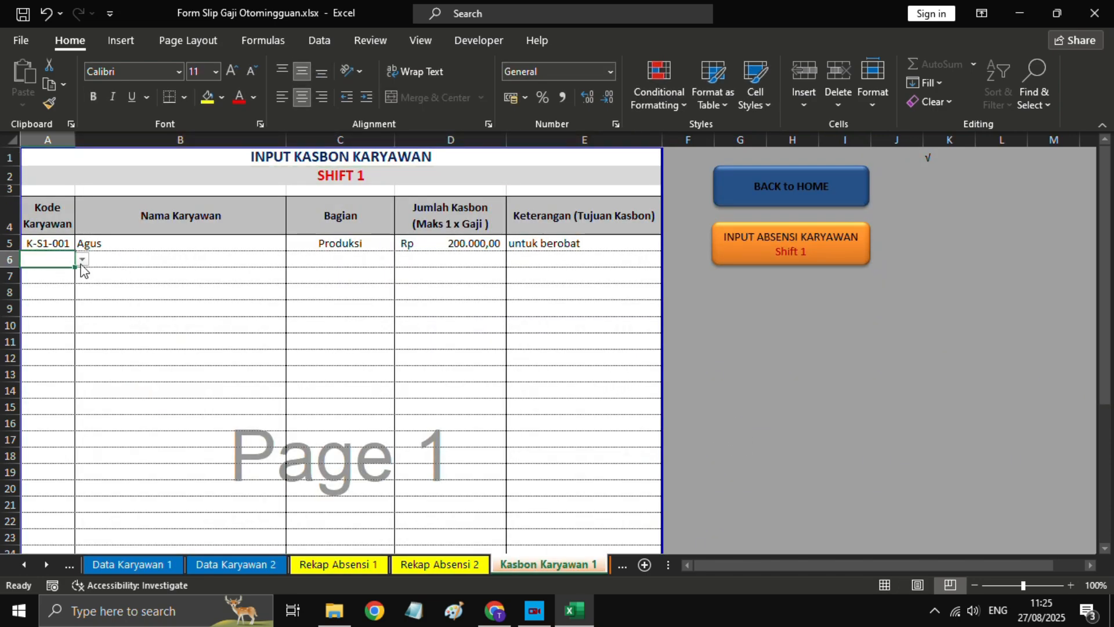
click(82, 260)
click(57, 284)
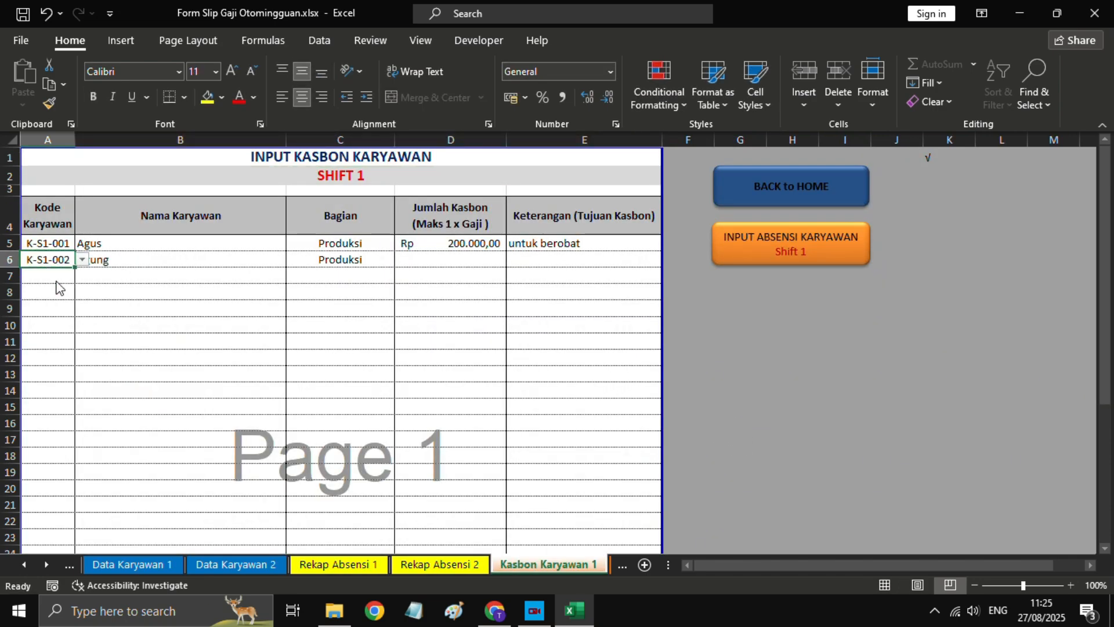
- Set the cash advance amount in row 6 to 500000 and its purpose to "untuk berobat"
click(449, 260)
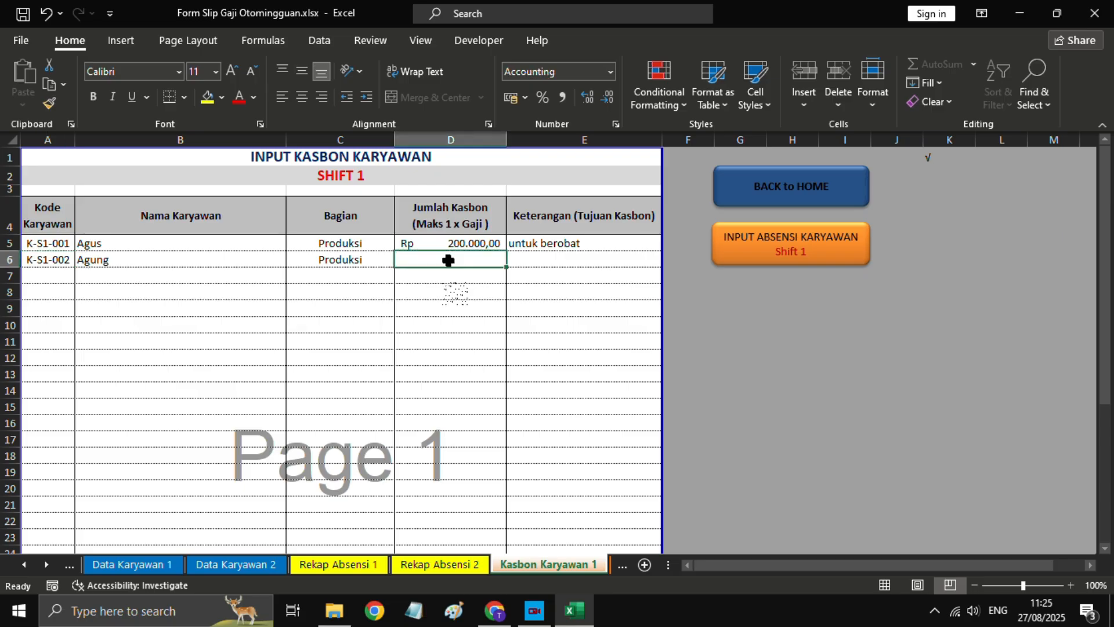
text(500000)
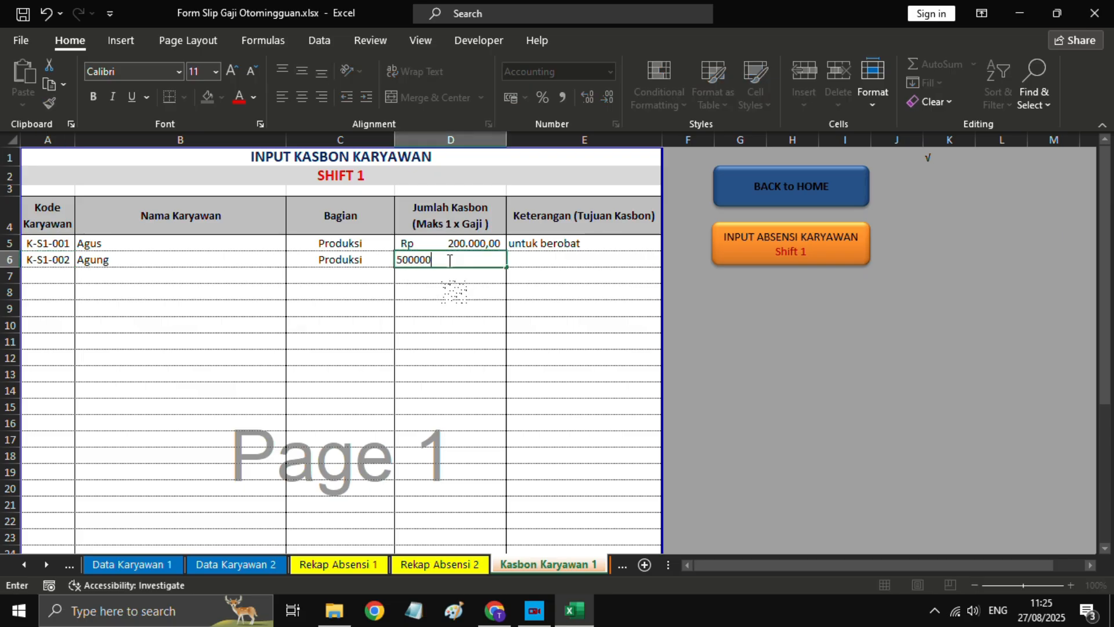
key(Return)
key(Up)
key(Right)
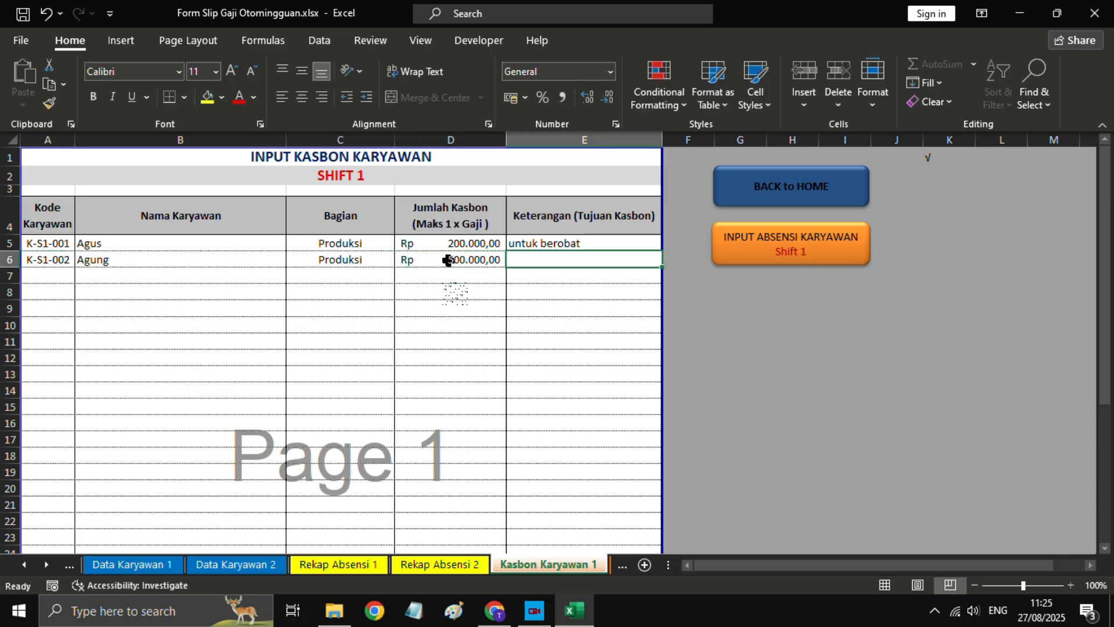
text(untuk)
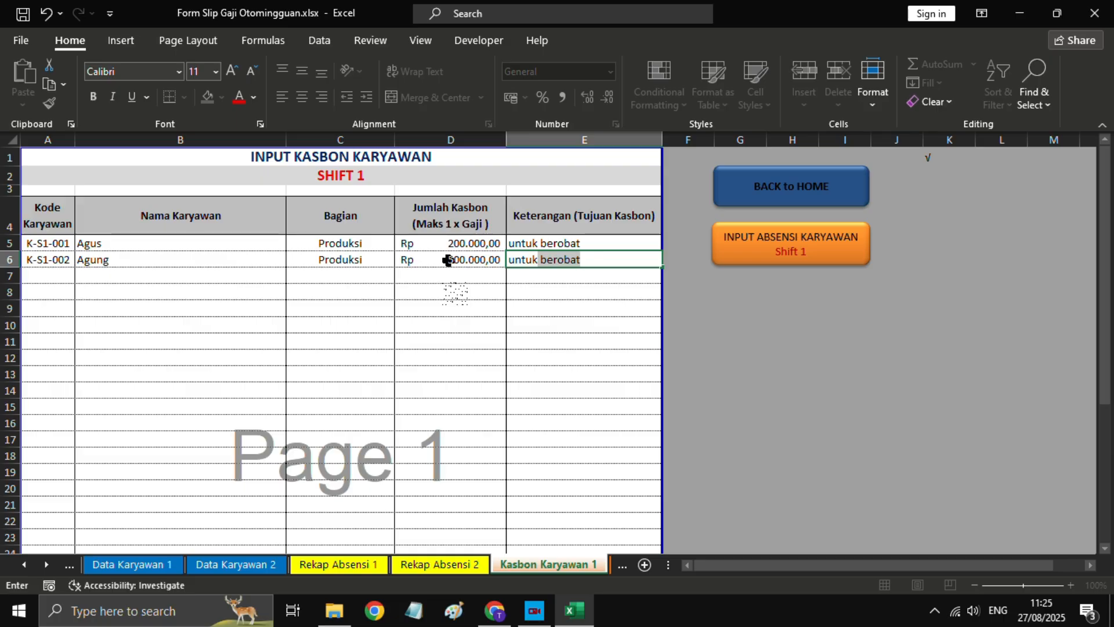
key(Return)
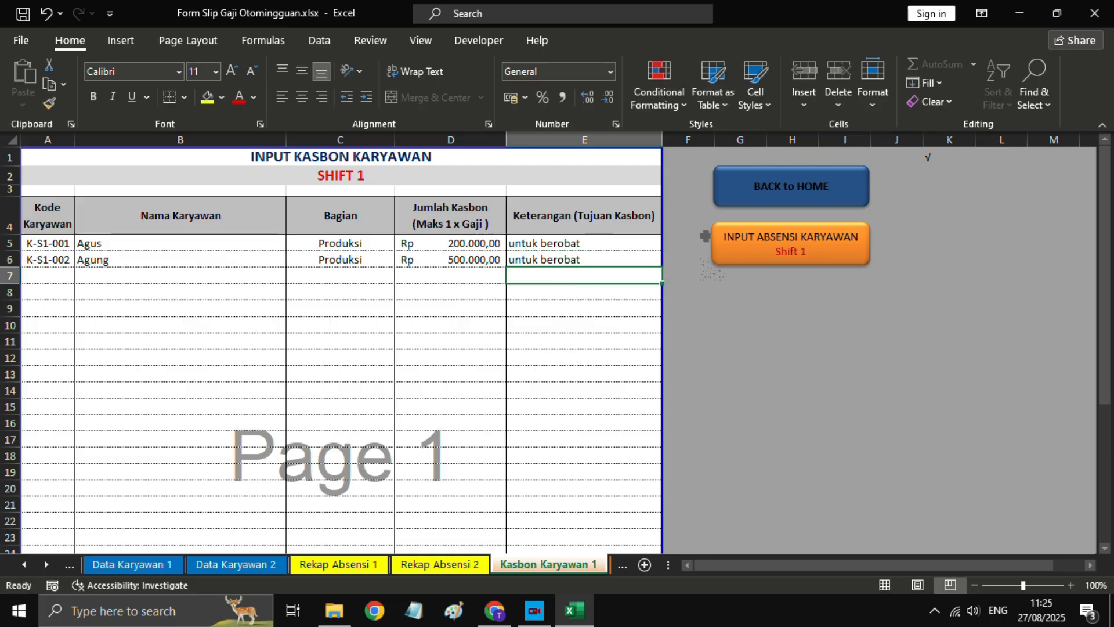
- Check the second employee's other deductions in the Shift 1 attendance recap and the Lain-lain amount on their salary slip
click(740, 241)
click(732, 286)
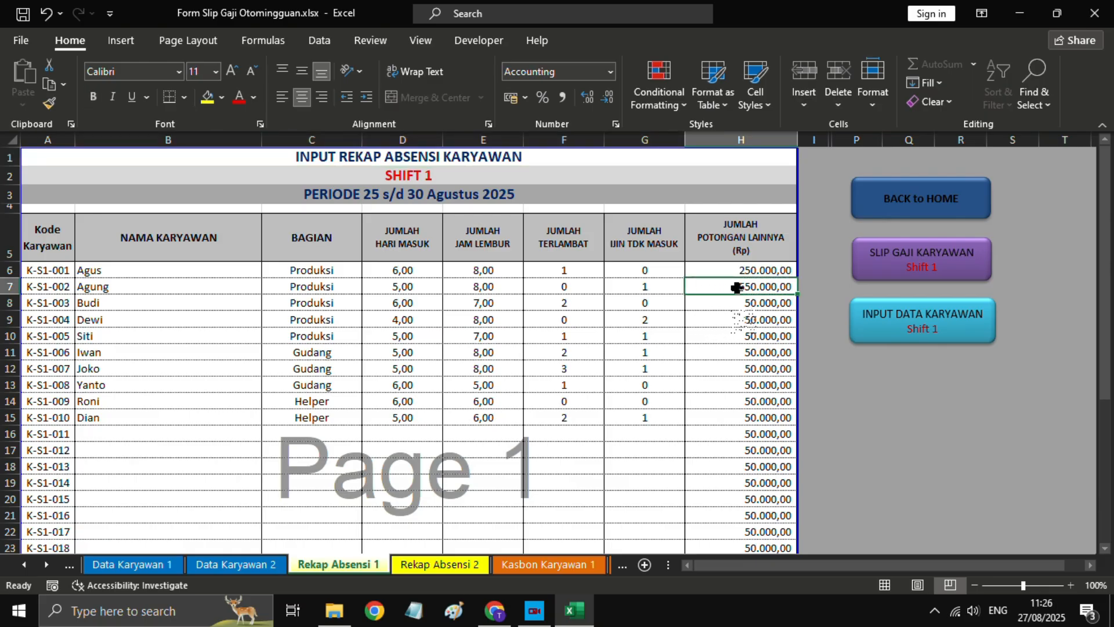
click(891, 265)
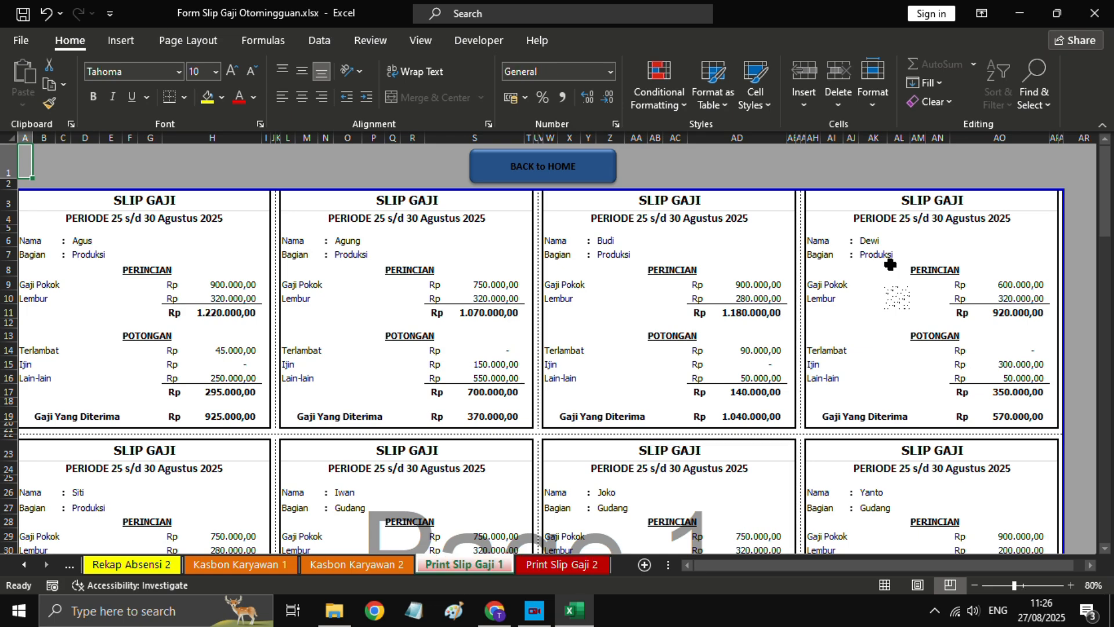
click(470, 377)
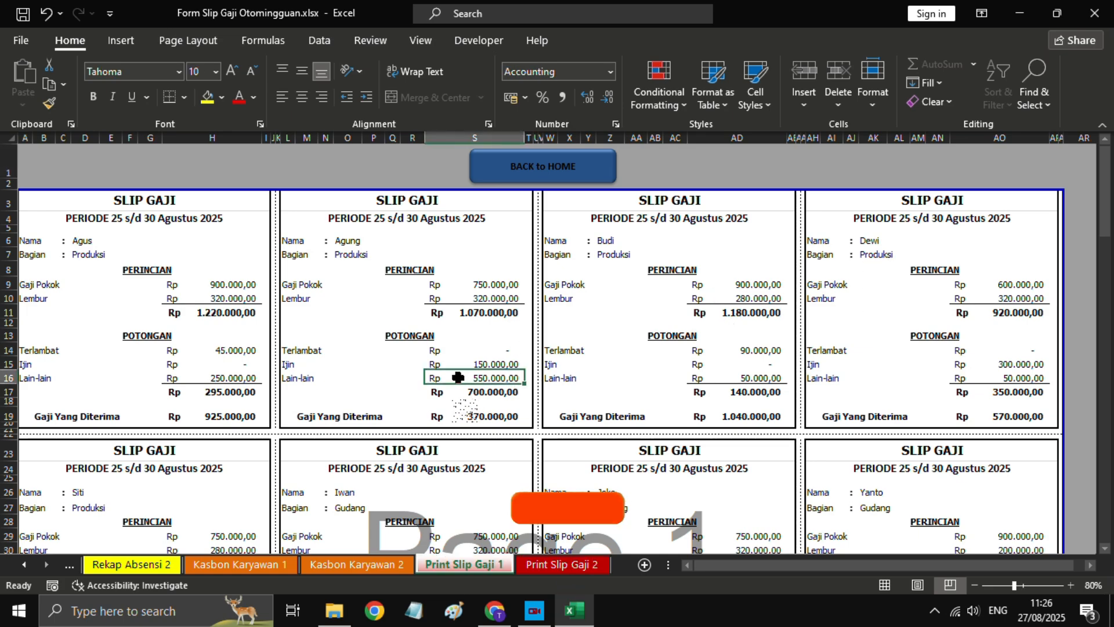